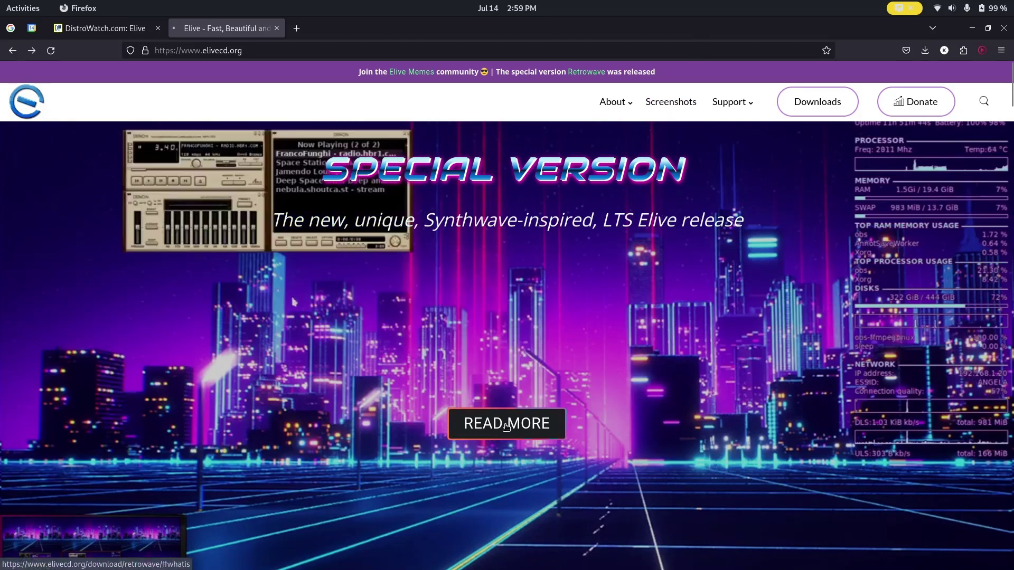
Read the Retrowave special version page on elivecd.org, then go to Downloads.
click(528, 423)
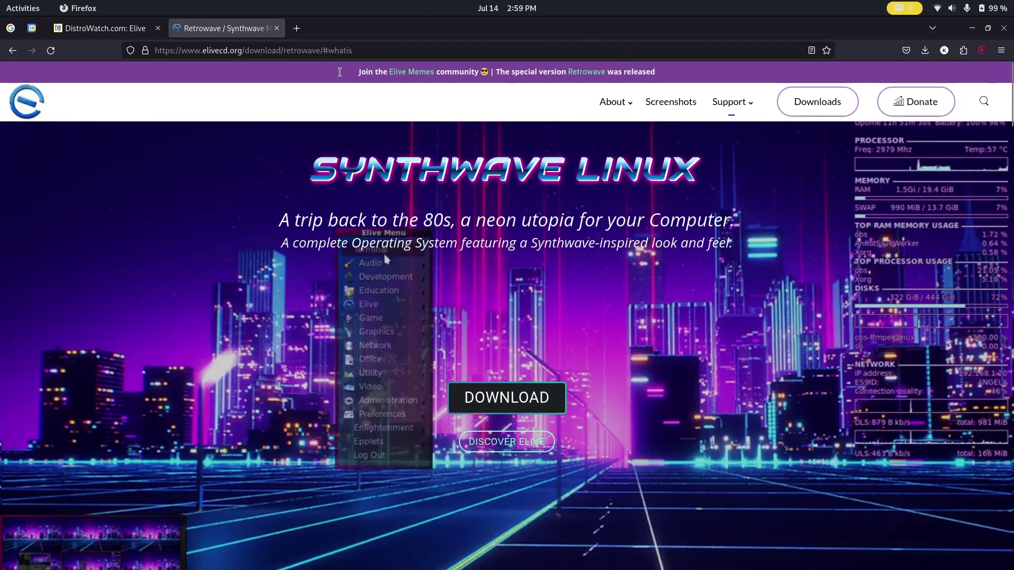
scroll(714, 405, down, 5)
scroll(714, 405, up, 4)
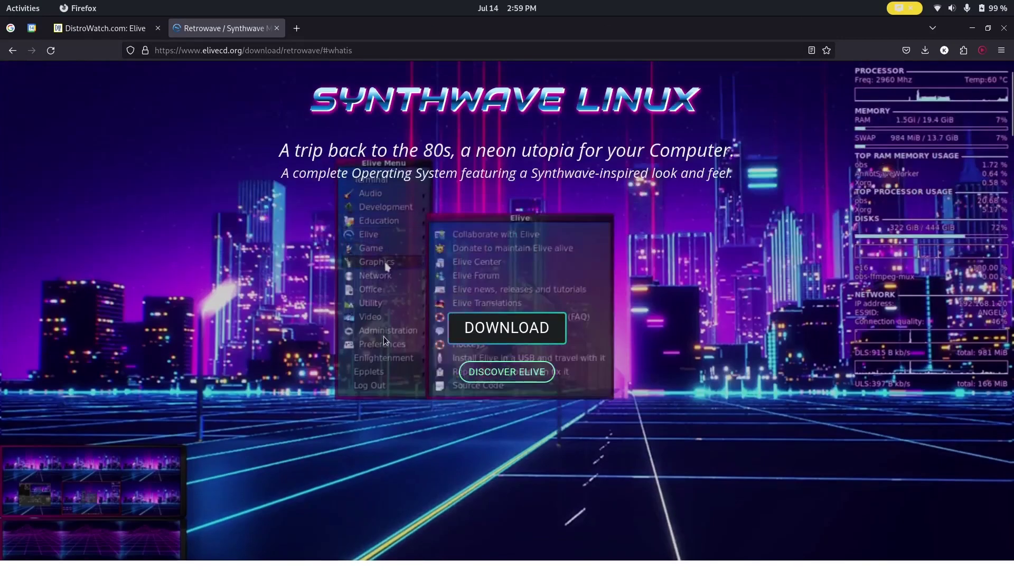
scroll(873, 302, down, 5)
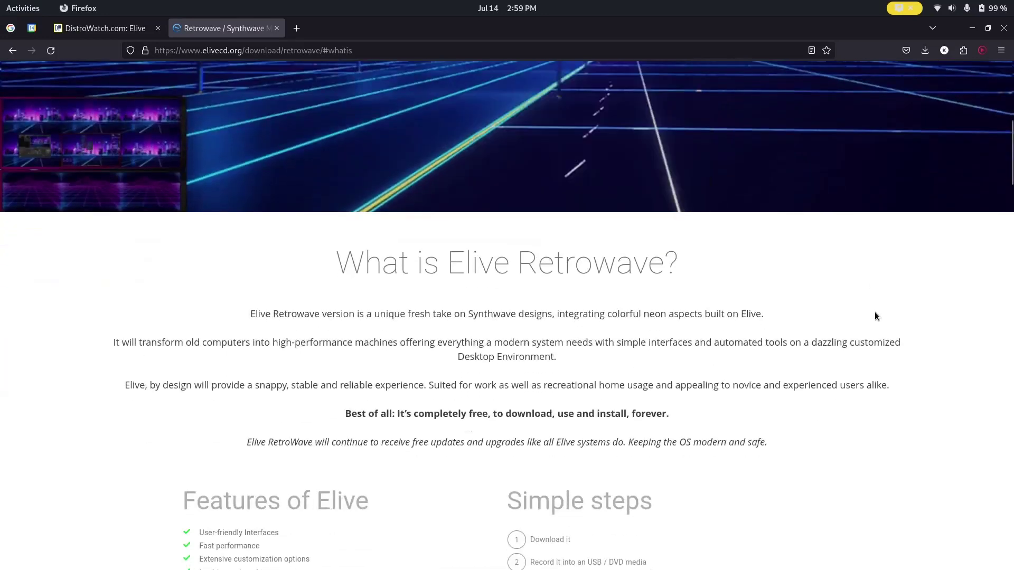
scroll(816, 317, up, 5)
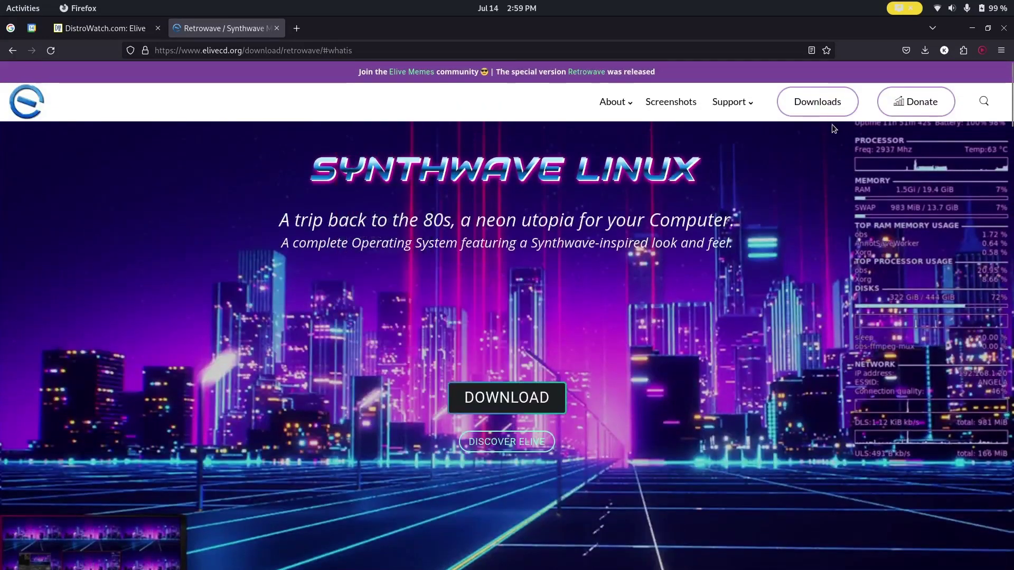
click(828, 111)
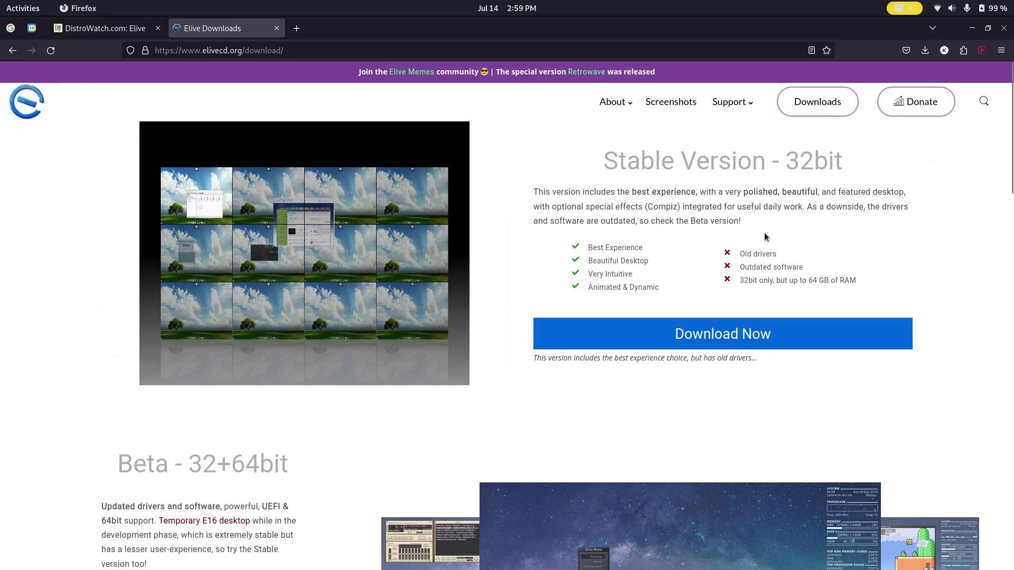
Scroll through the Stable, Beta 32+64bit and Special - Retrowave download sections.
scroll(190, 346, down, 3)
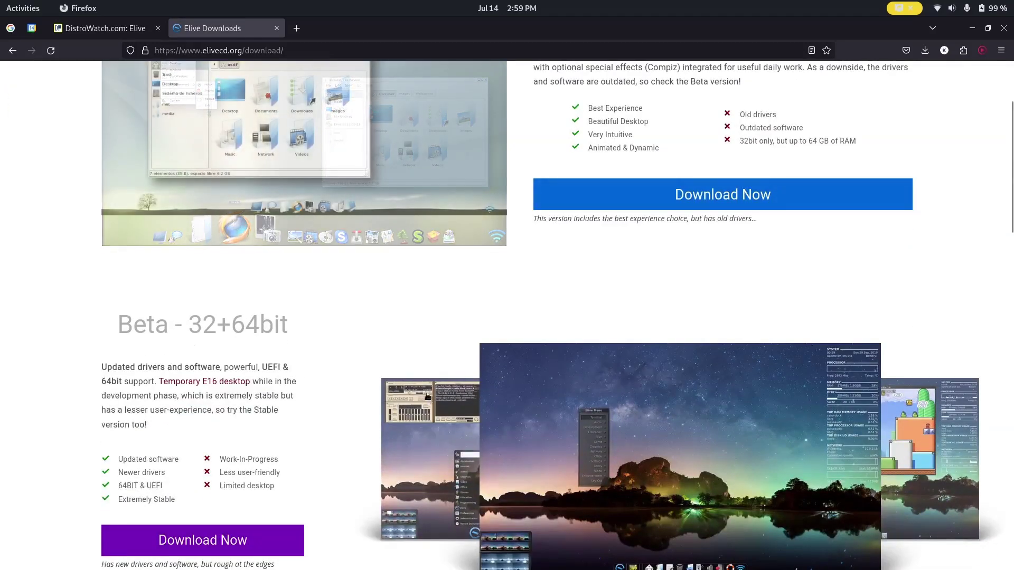
scroll(344, 401, down, 3)
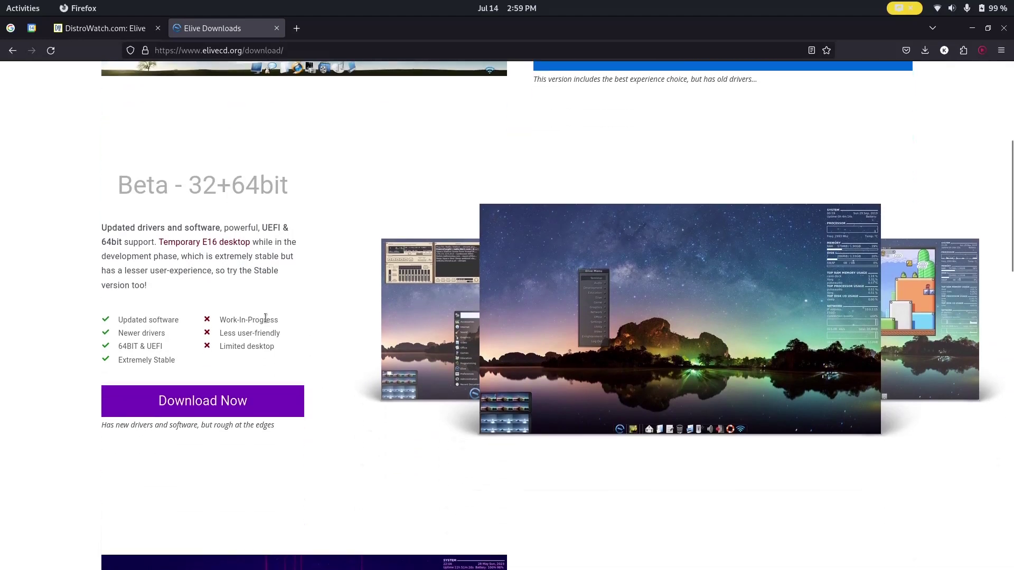
scroll(723, 381, up, 6)
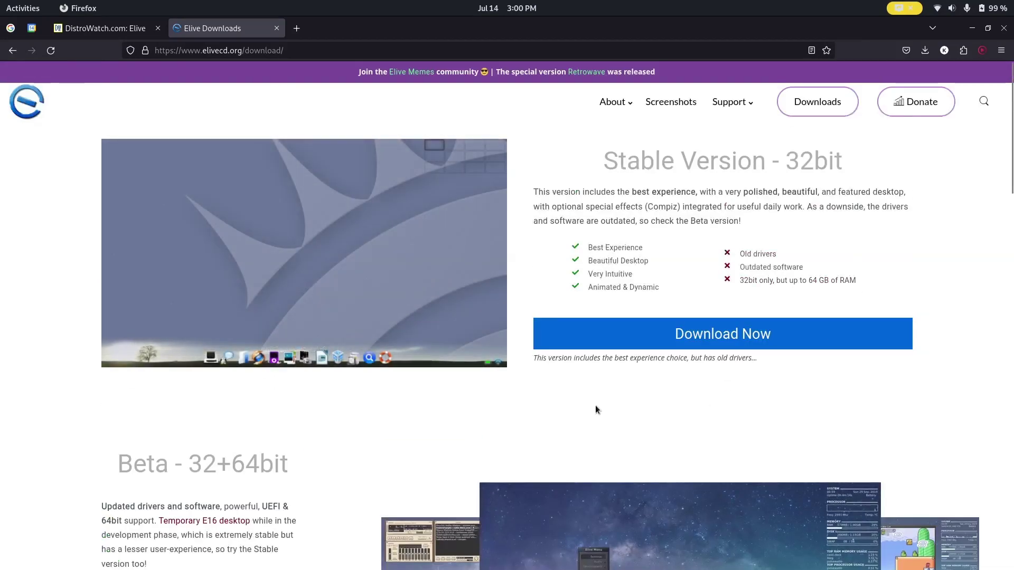
scroll(383, 430, down, 6)
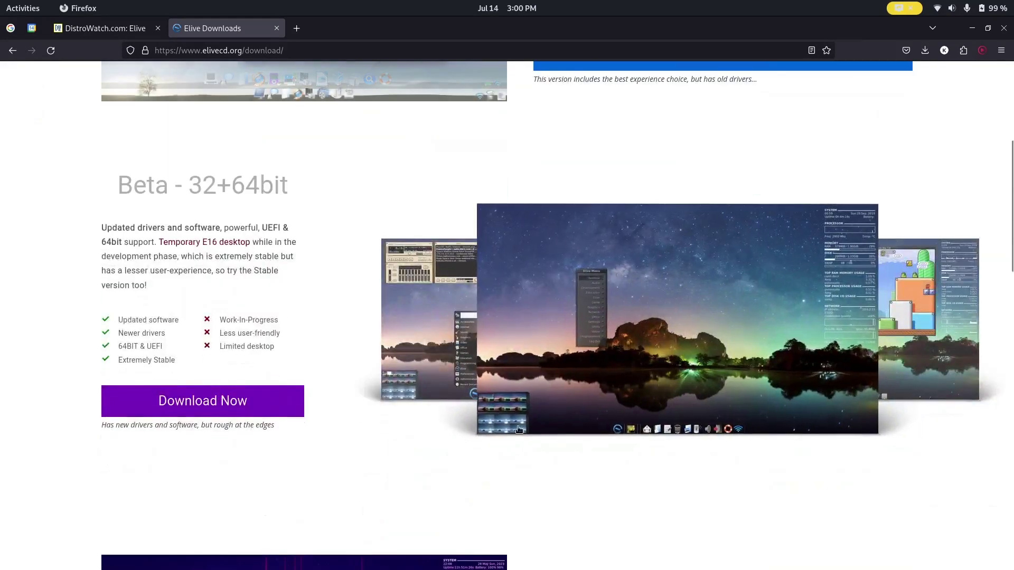
scroll(288, 192, down, 4)
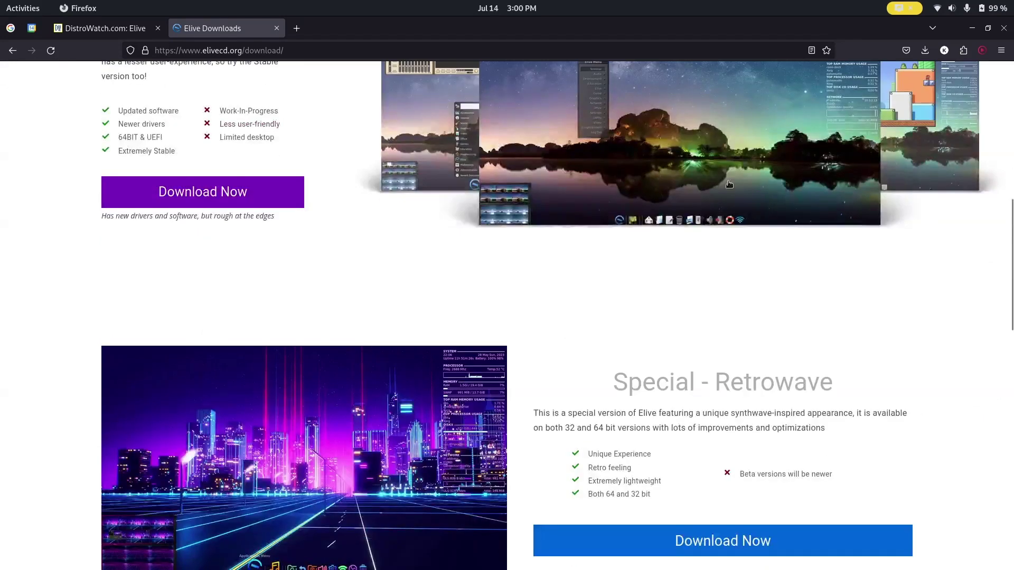
scroll(547, 486, up, 5)
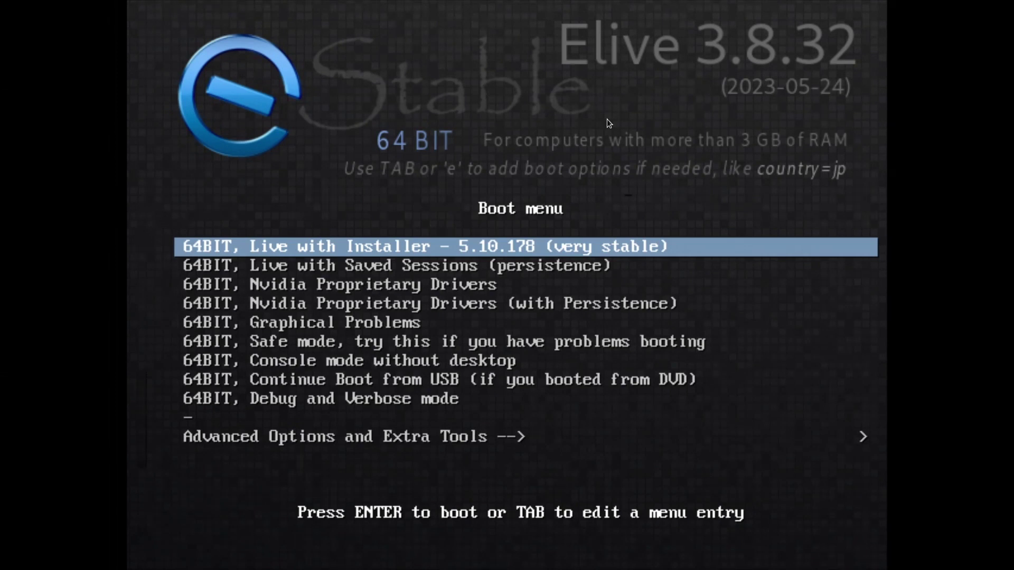
Boot the '64BIT, Live with Installer' entry and dismiss the desktop information notice.
key(Return)
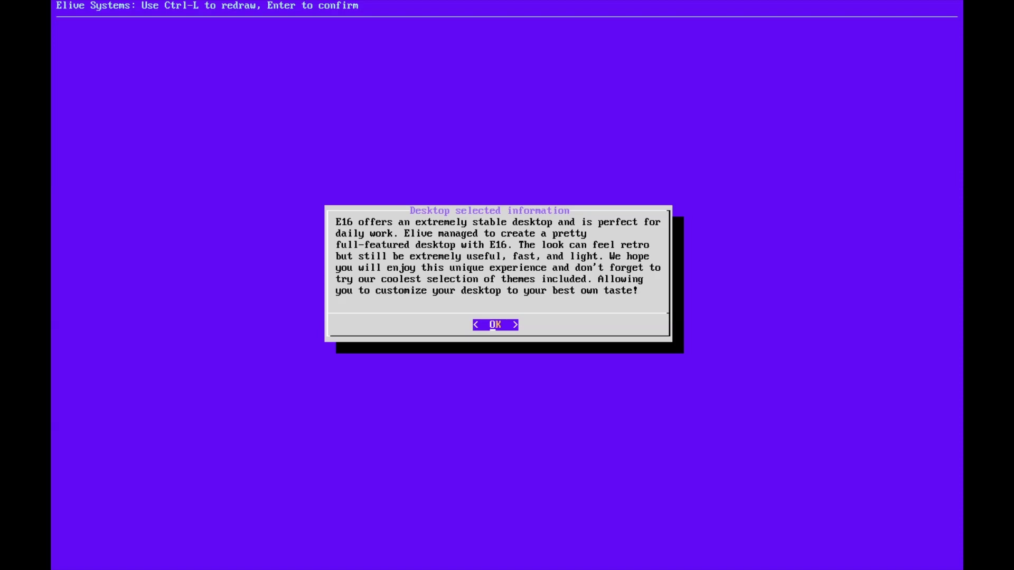
key(Return)
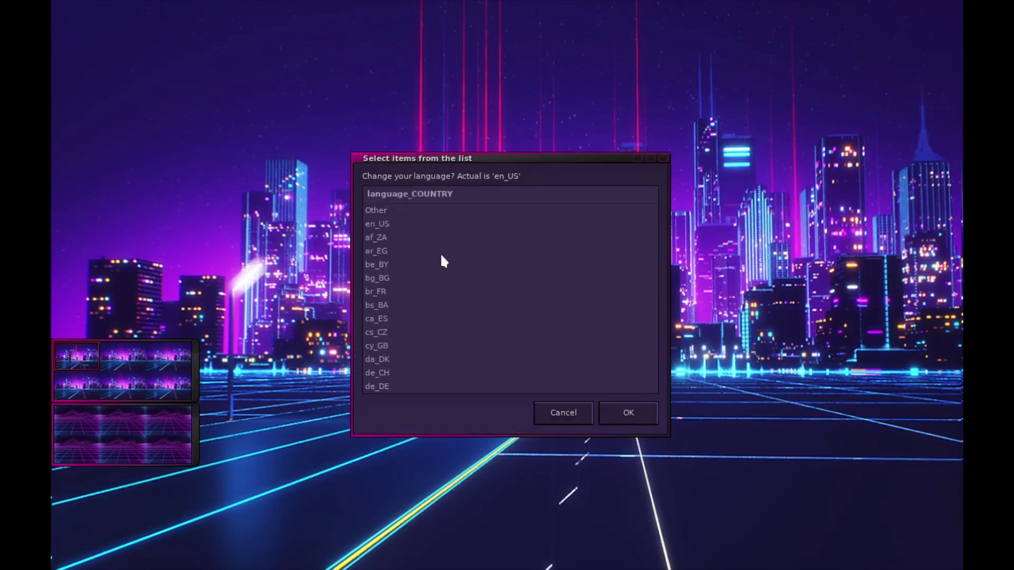
Keep en_US and the Normal us keyboard, and confirm Compositor, Conky and cairo-dock.
click(638, 413)
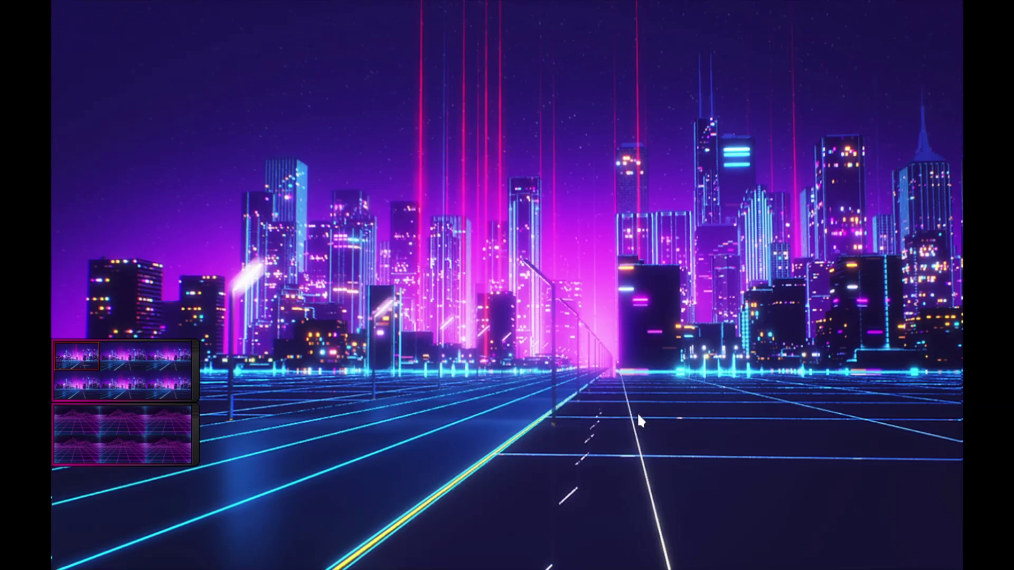
click(651, 416)
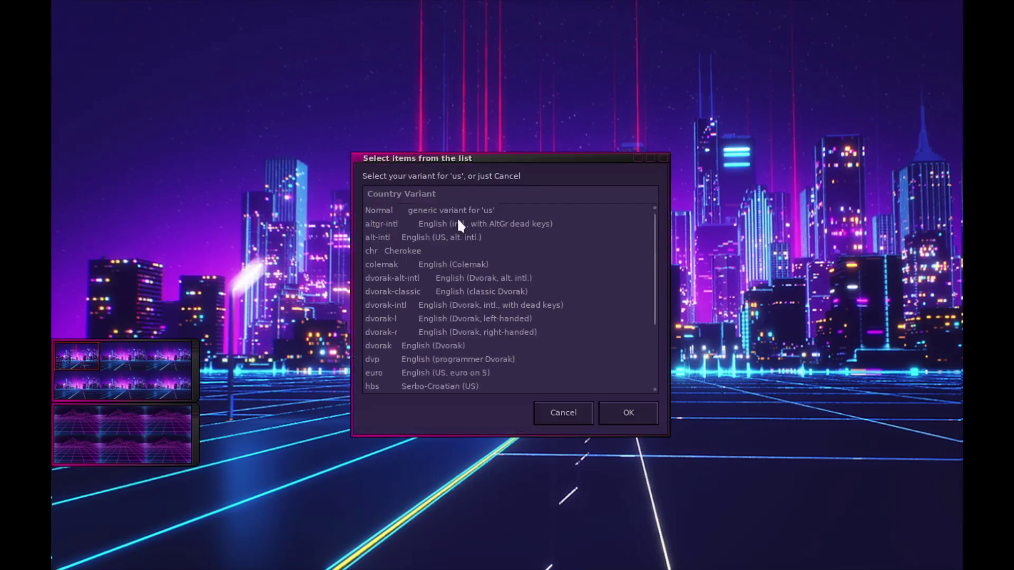
click(624, 412)
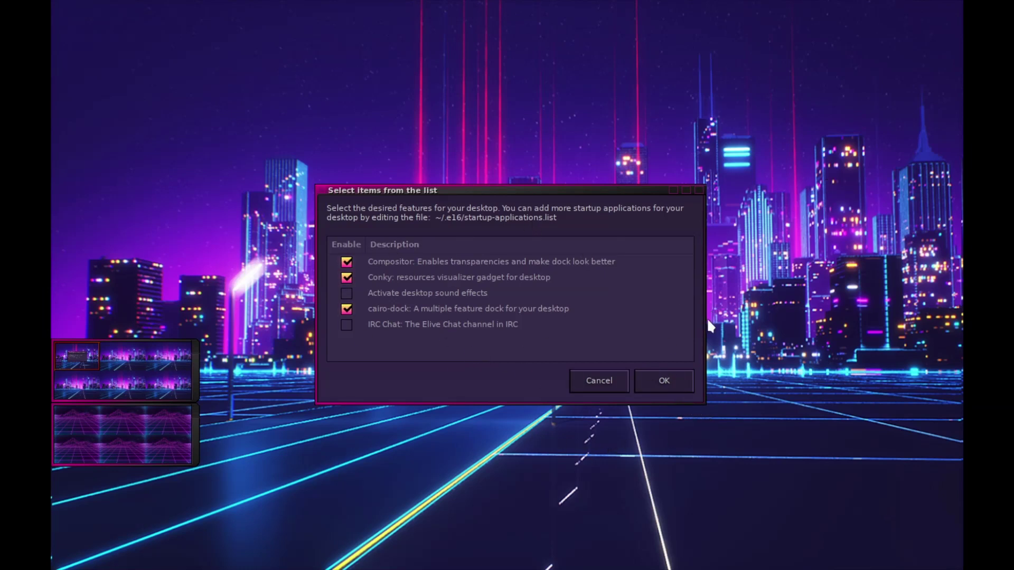
click(660, 380)
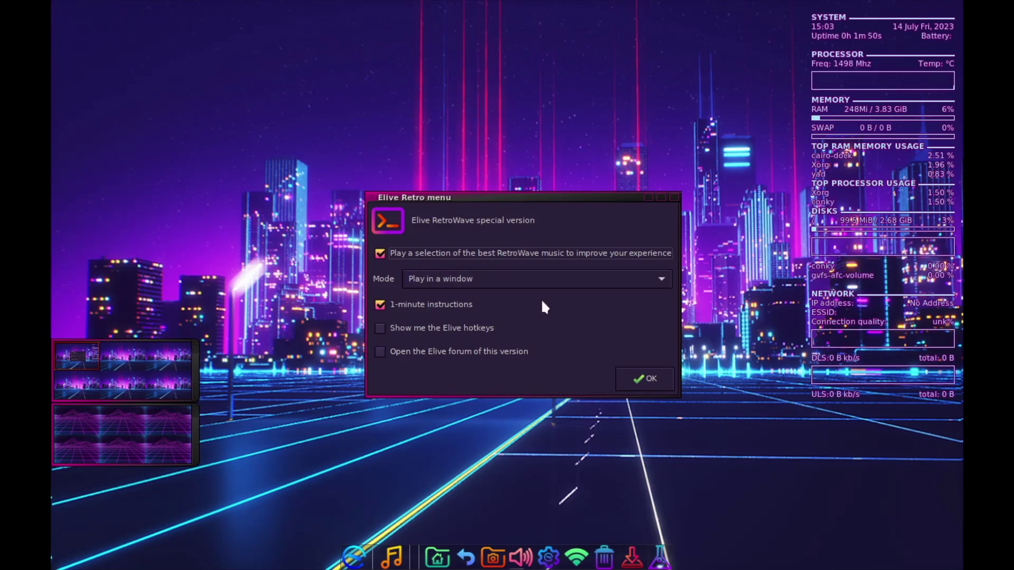
Accept the Retro menu options, glance at the Applications Menu, and launch the Elive Installer.
click(663, 378)
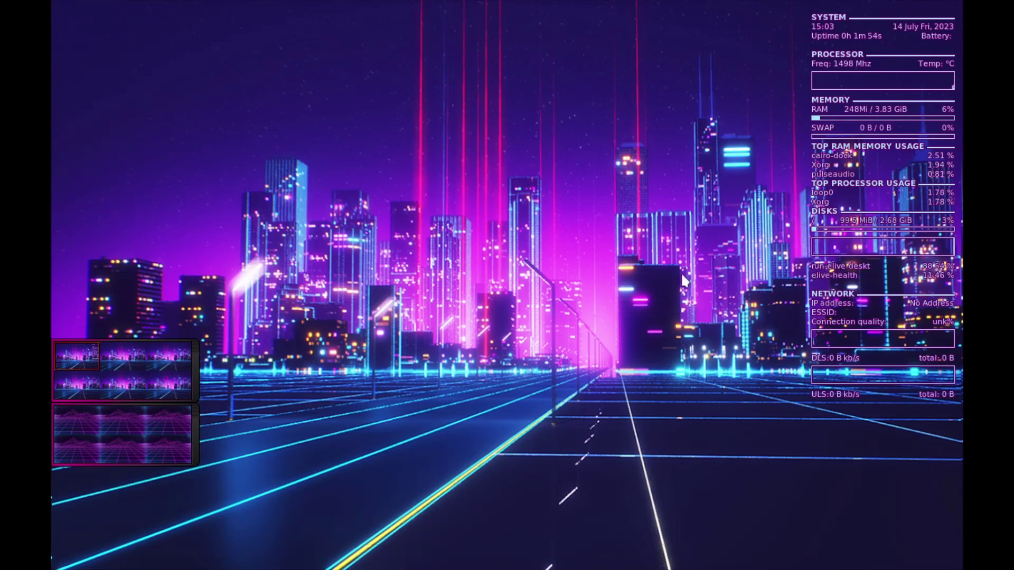
mouse_move(538, 565)
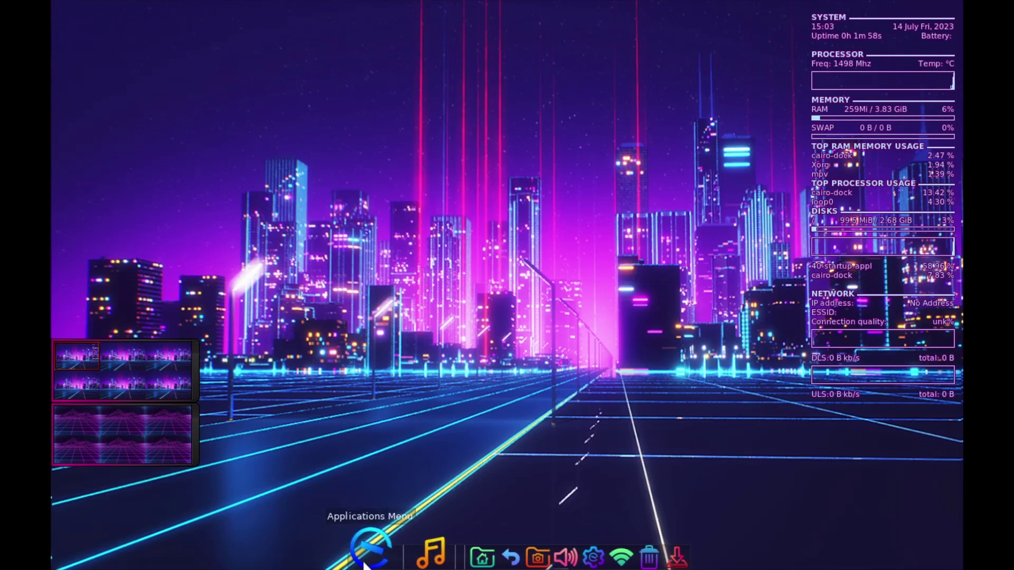
click(370, 551)
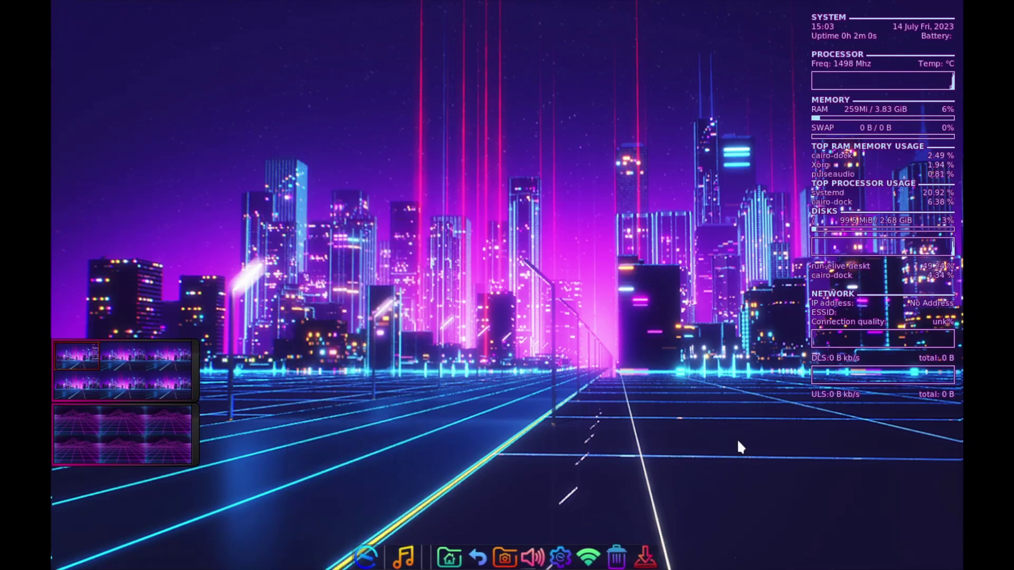
click(736, 439)
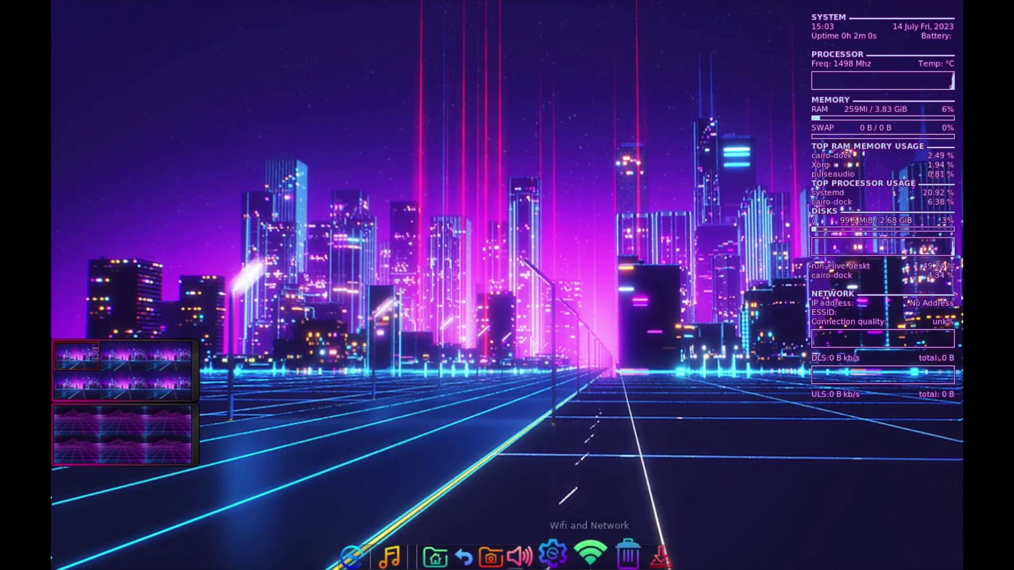
click(650, 563)
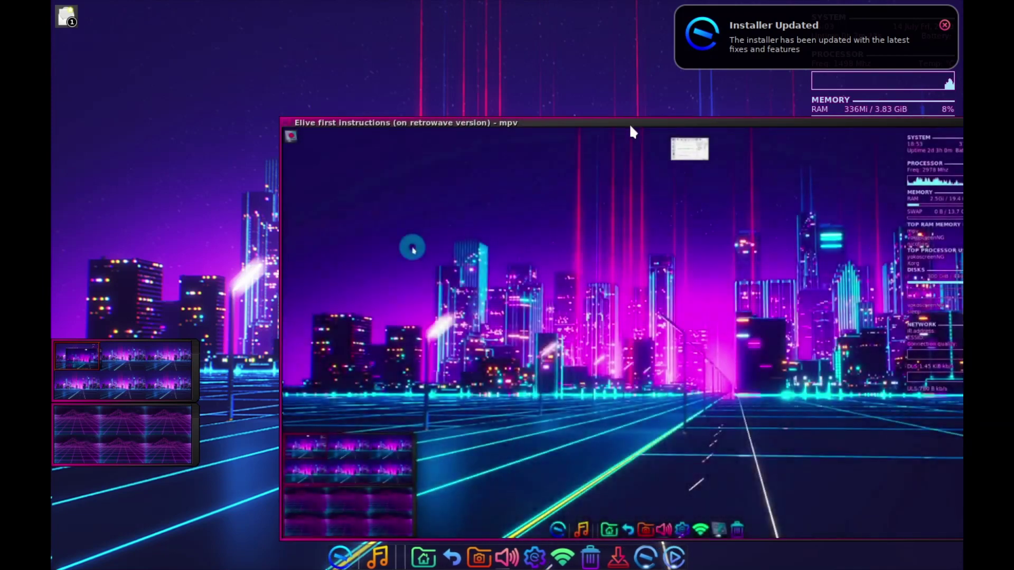
Move the mpv window aside, skip through the instructions video to its end, and close it.
drag(629, 122, 505, 120)
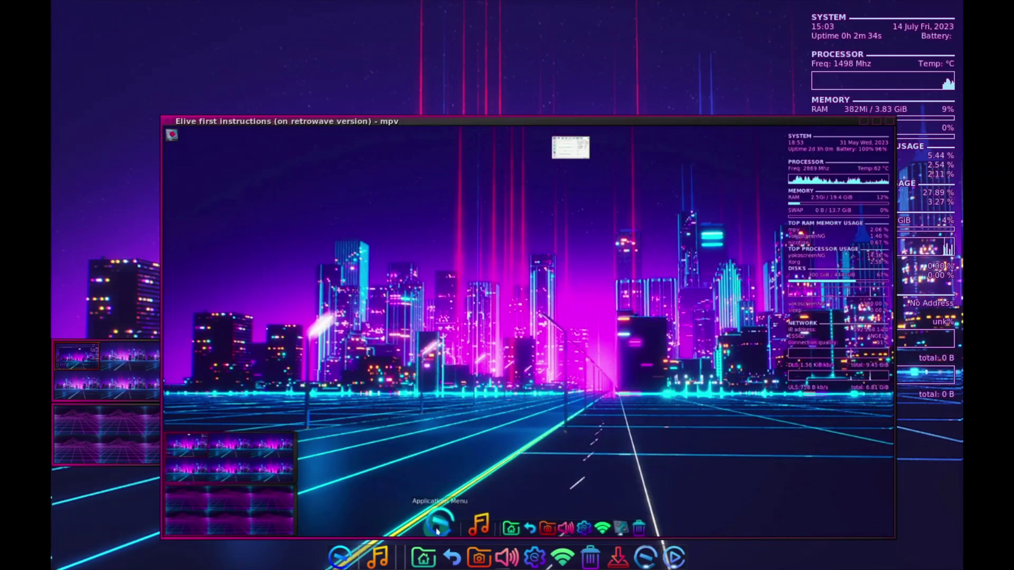
mouse_move(413, 469)
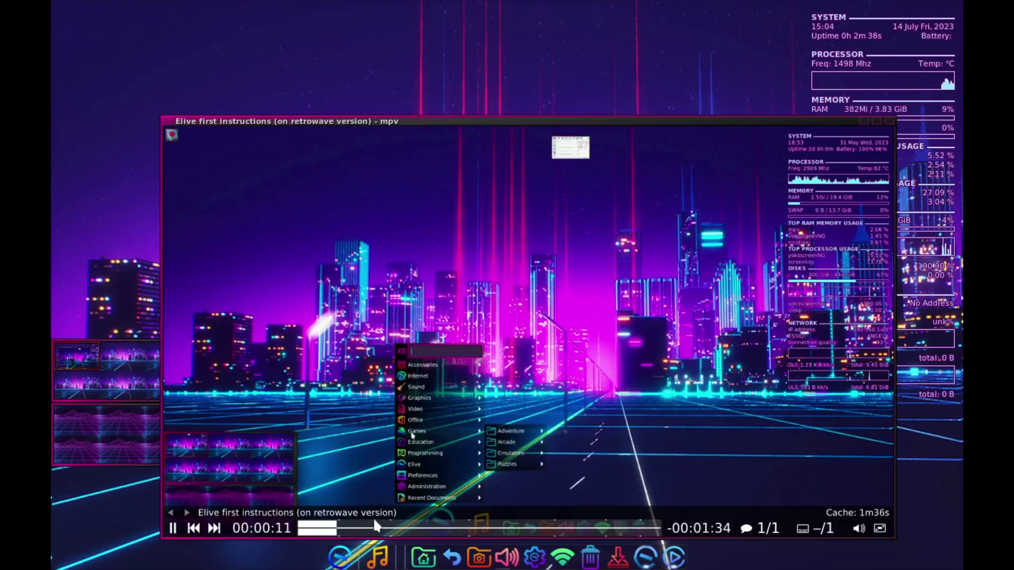
click(370, 528)
click(425, 526)
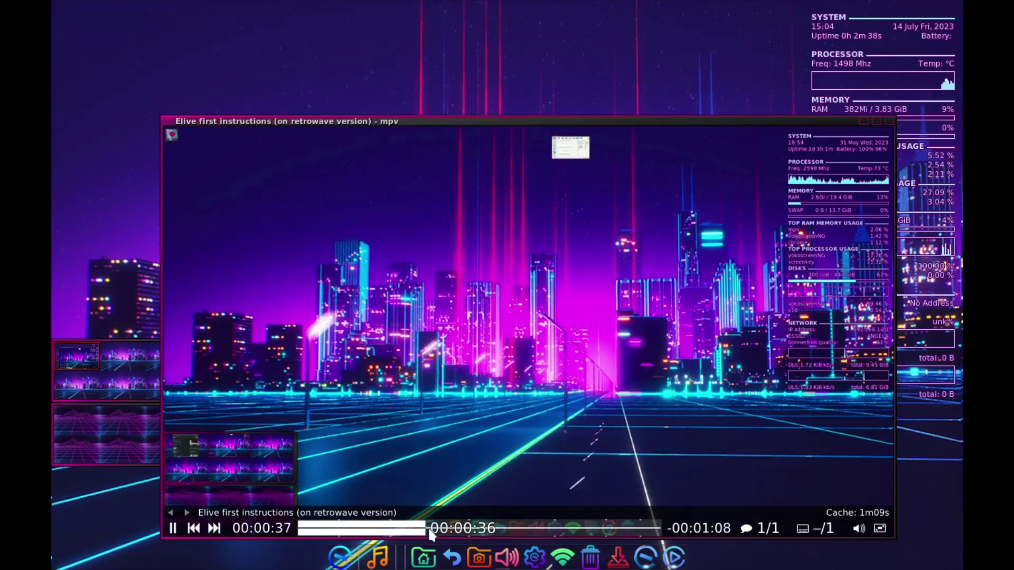
click(461, 527)
click(509, 527)
click(578, 525)
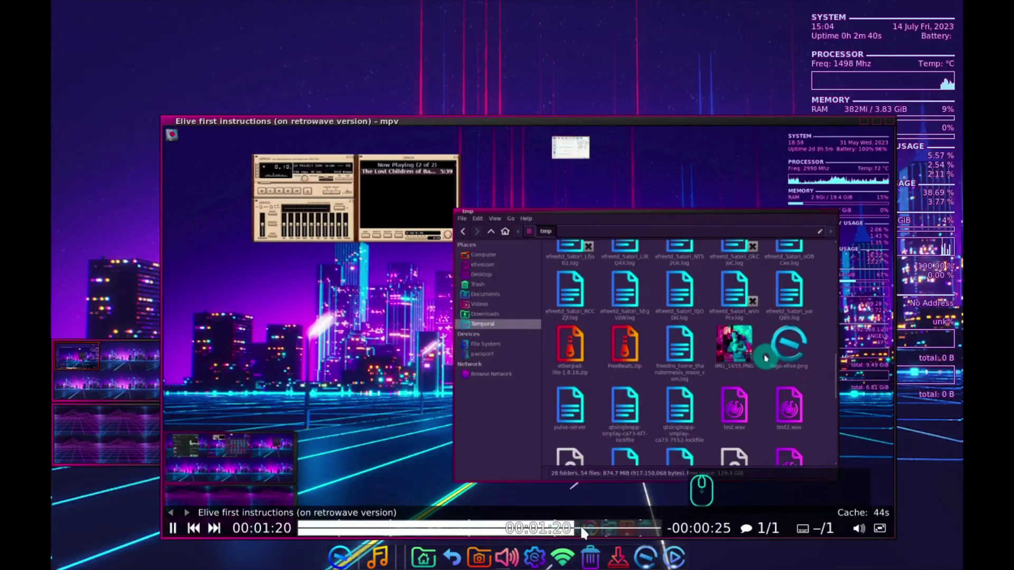
click(623, 523)
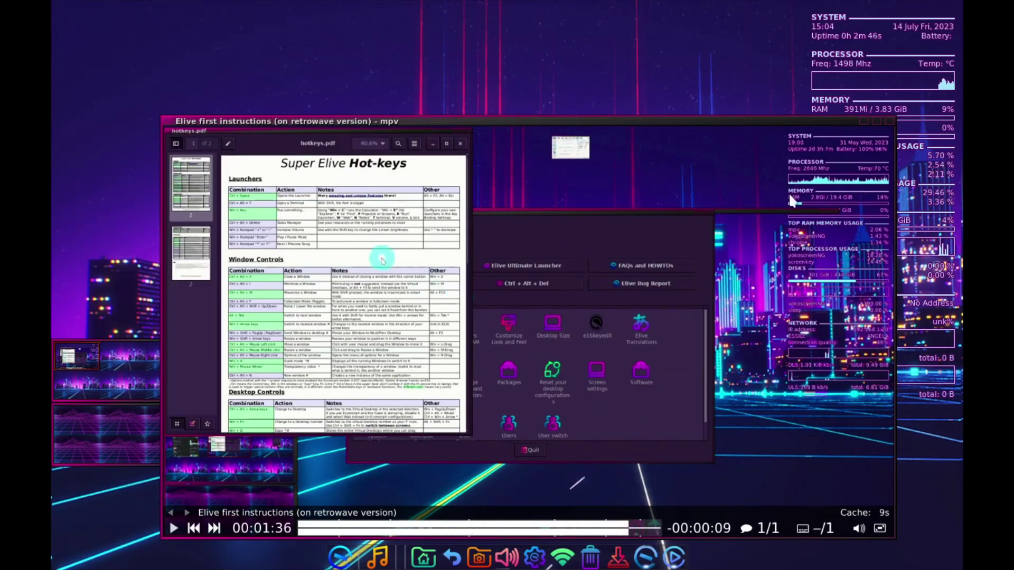
click(889, 120)
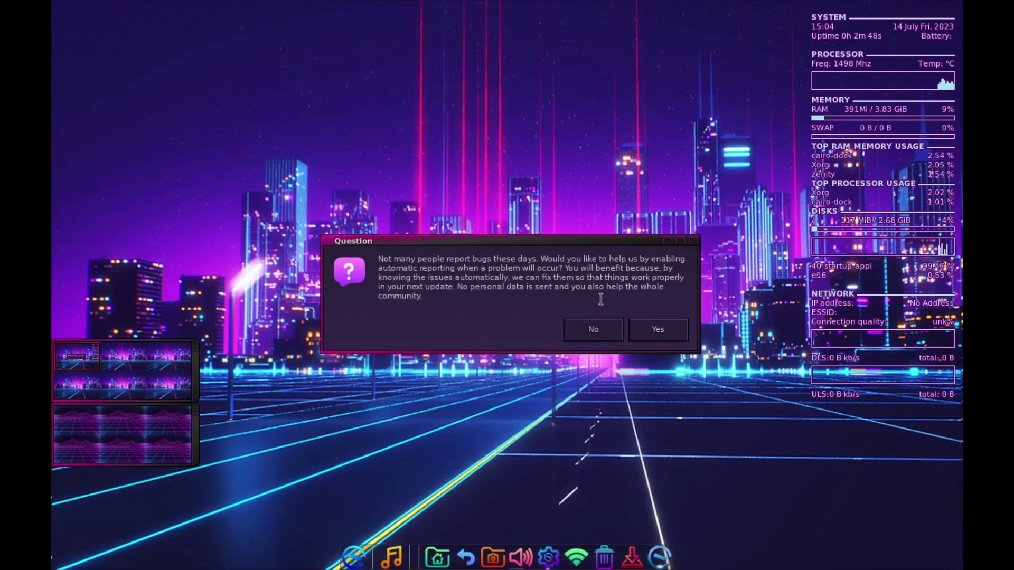
Answer No to automatic bug reporting and select the Automatic partitioning row.
click(606, 333)
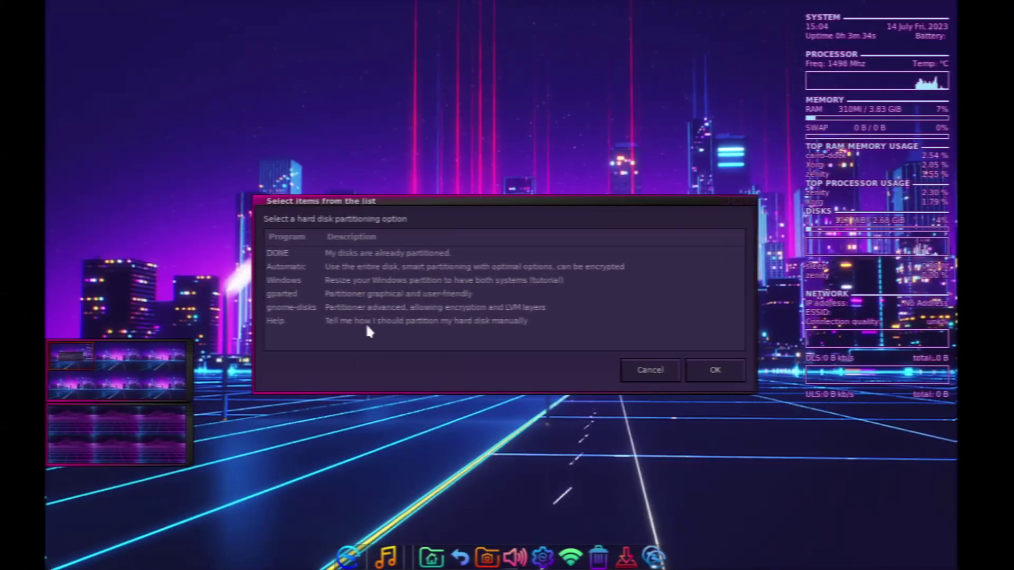
click(312, 267)
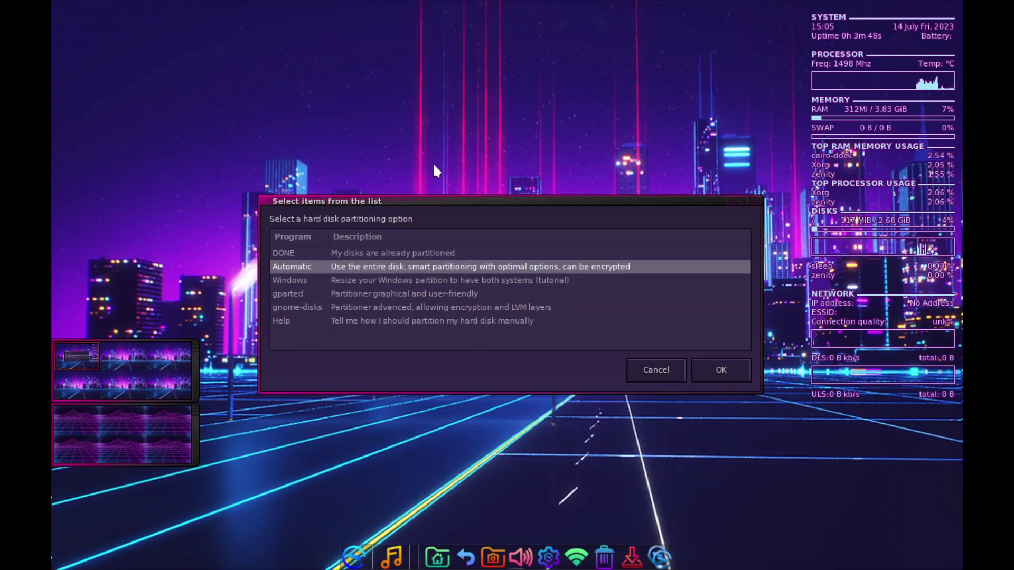
Confirm erasing the entire disk with ext4, no encryption and no swap partition.
click(737, 373)
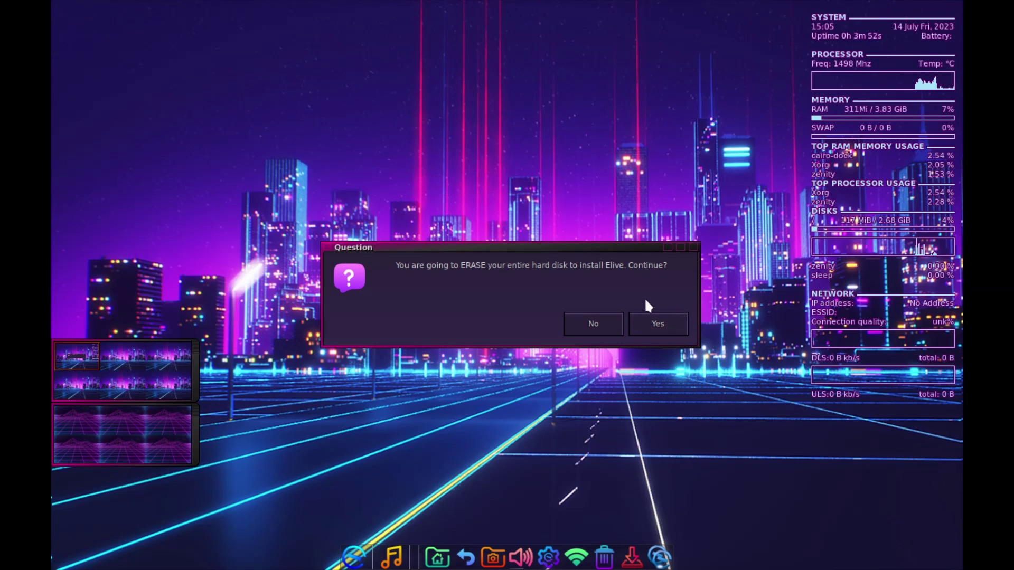
click(658, 321)
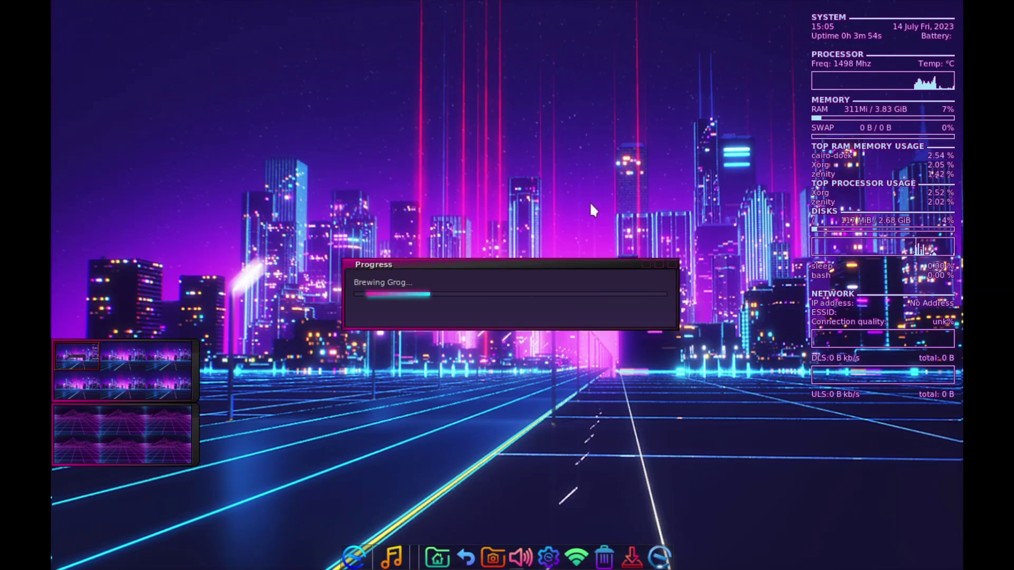
click(341, 221)
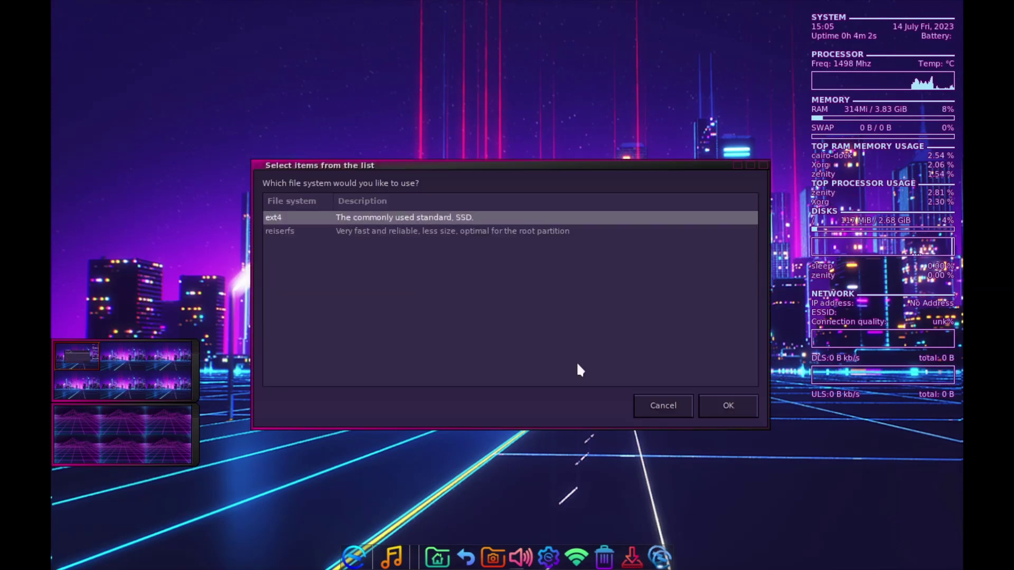
click(729, 412)
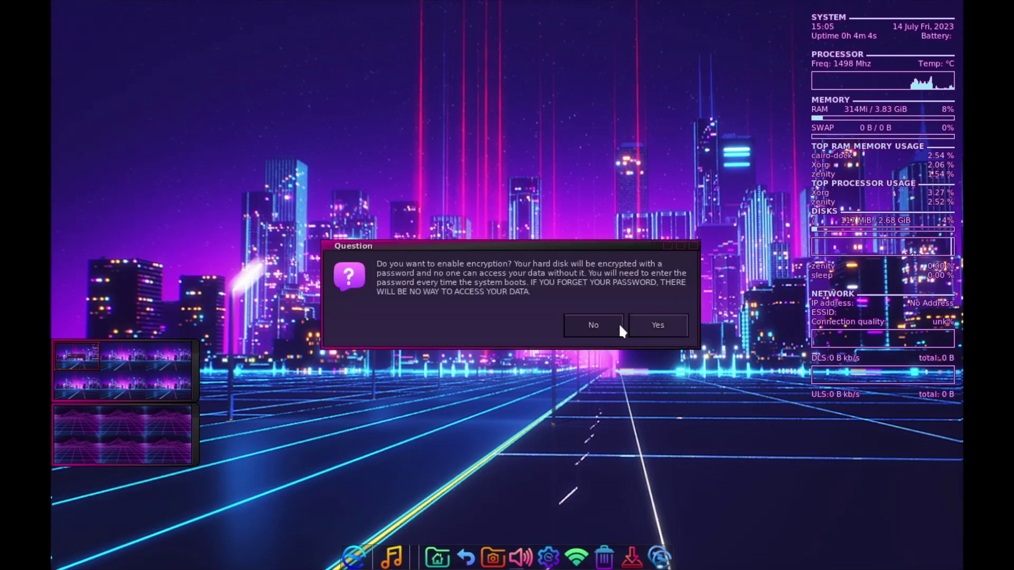
click(620, 325)
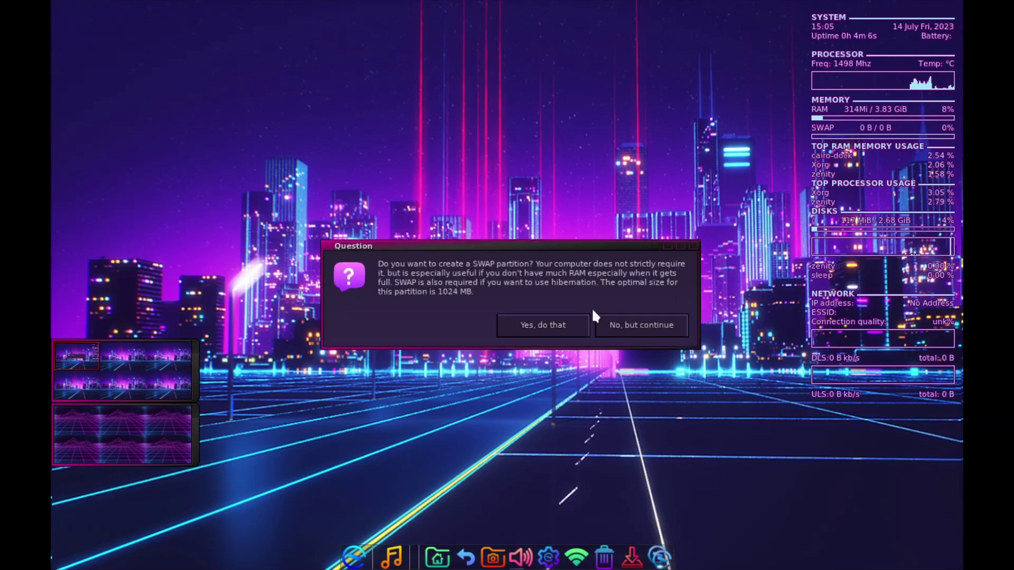
click(639, 324)
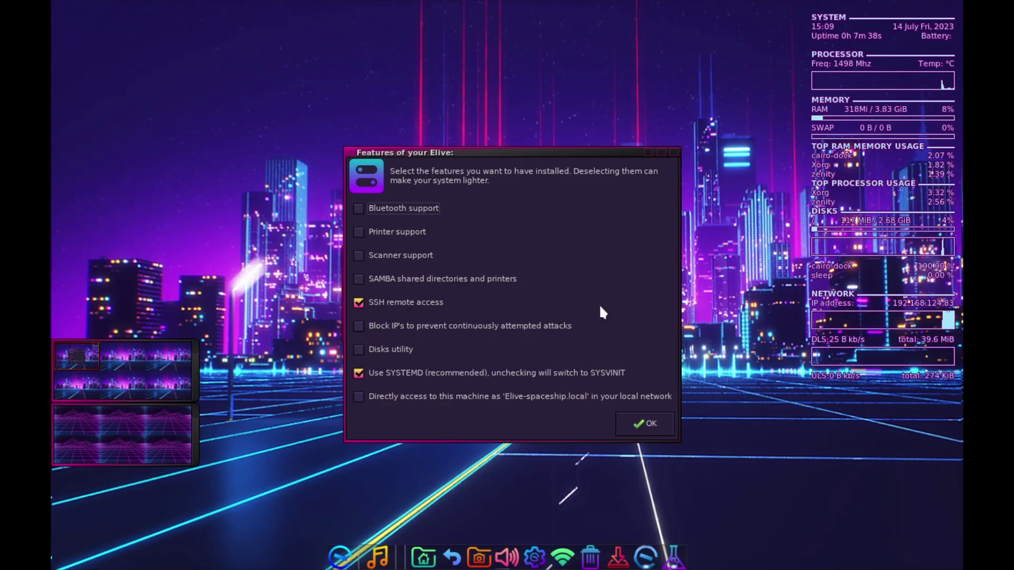
Accept the SSH and SYSTEMD features, then uncheck LibreOffice, Inkscape and Gimp.
click(653, 425)
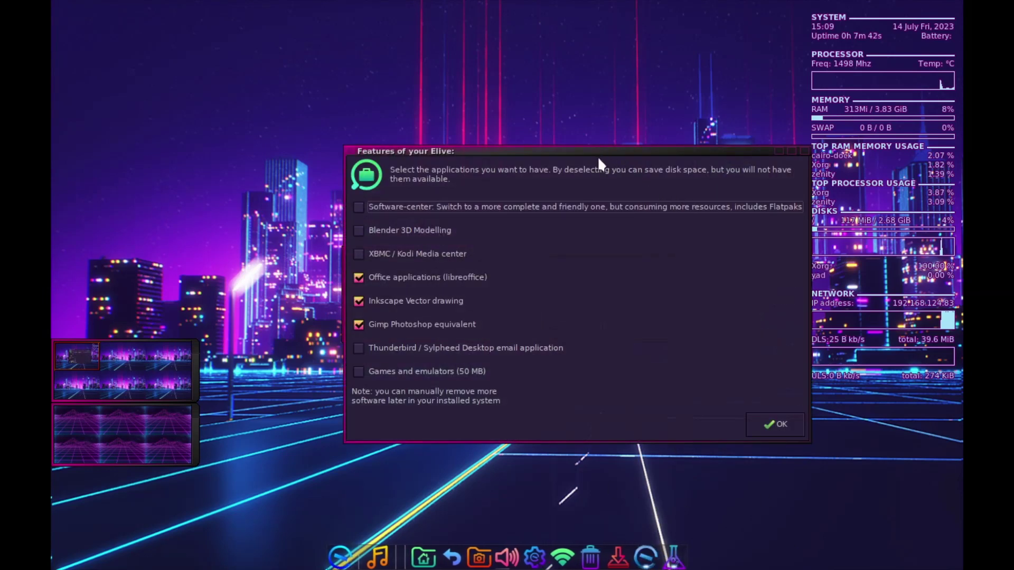
click(395, 277)
click(413, 298)
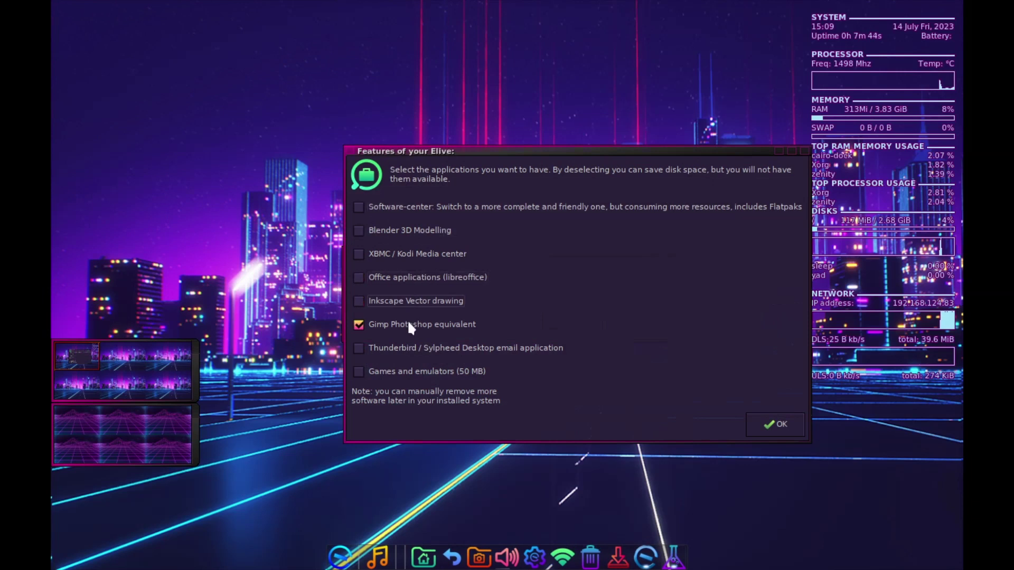
click(409, 324)
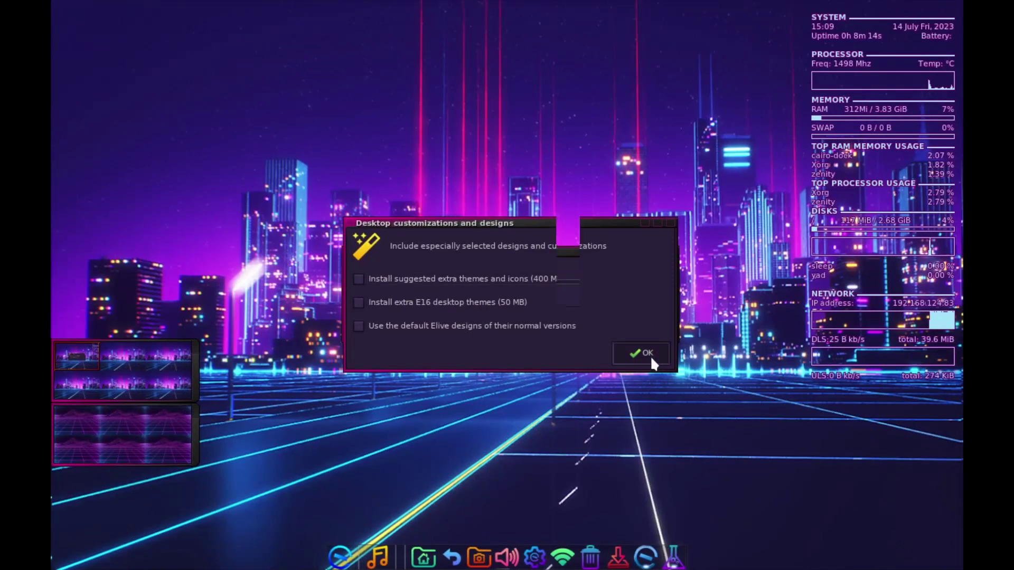
Confirm the applications and keep Firefox as the only browser, dropping Google Chrome.
click(651, 356)
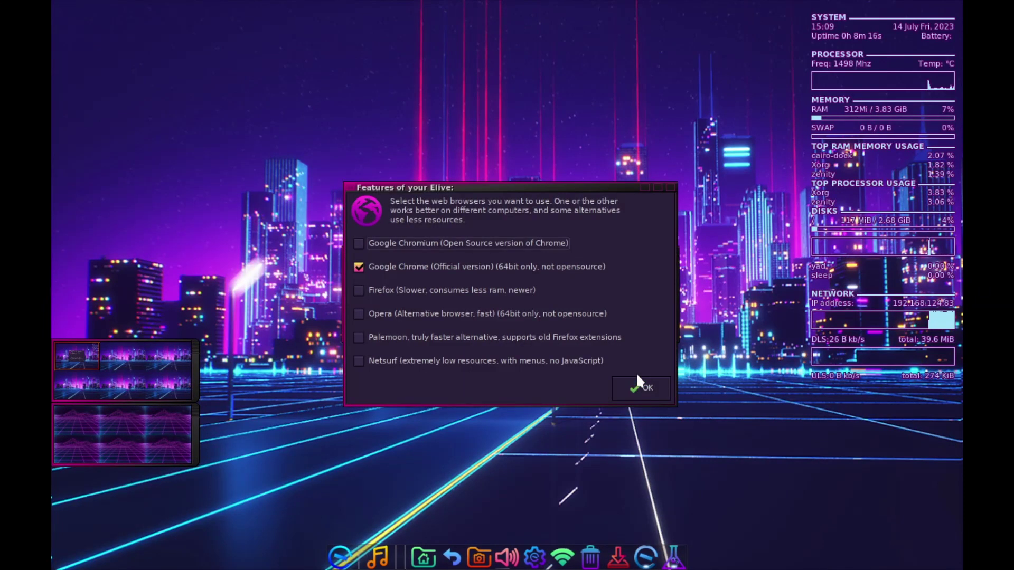
click(541, 271)
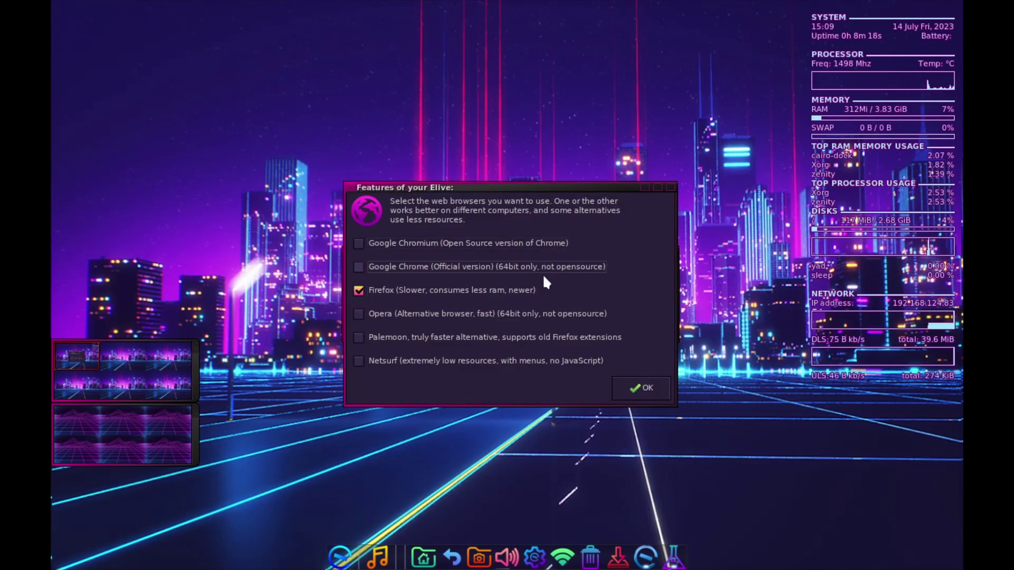
click(645, 389)
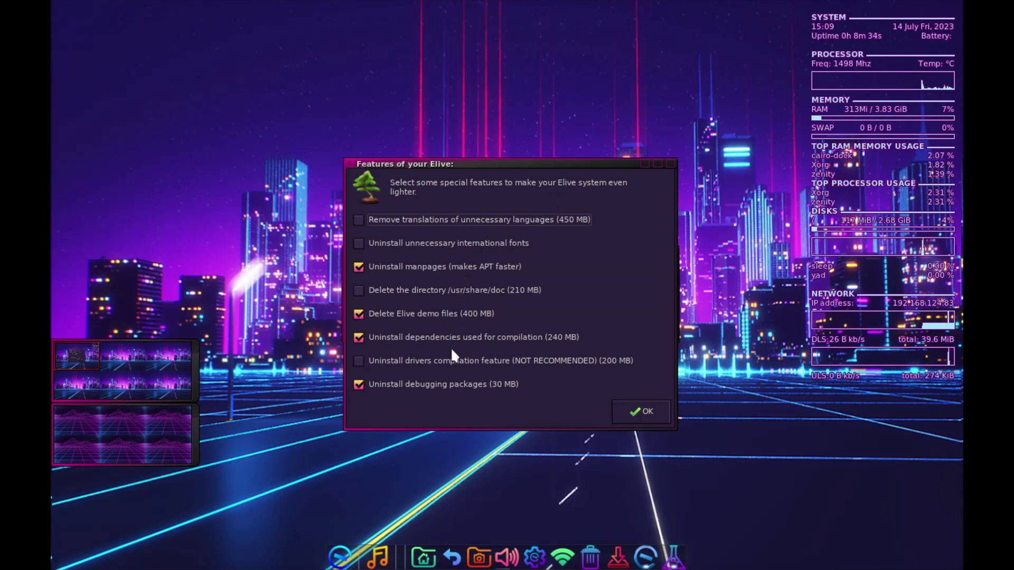
Remove /usr/share/doc, unnecessary international fonts and unneeded language translations.
click(459, 290)
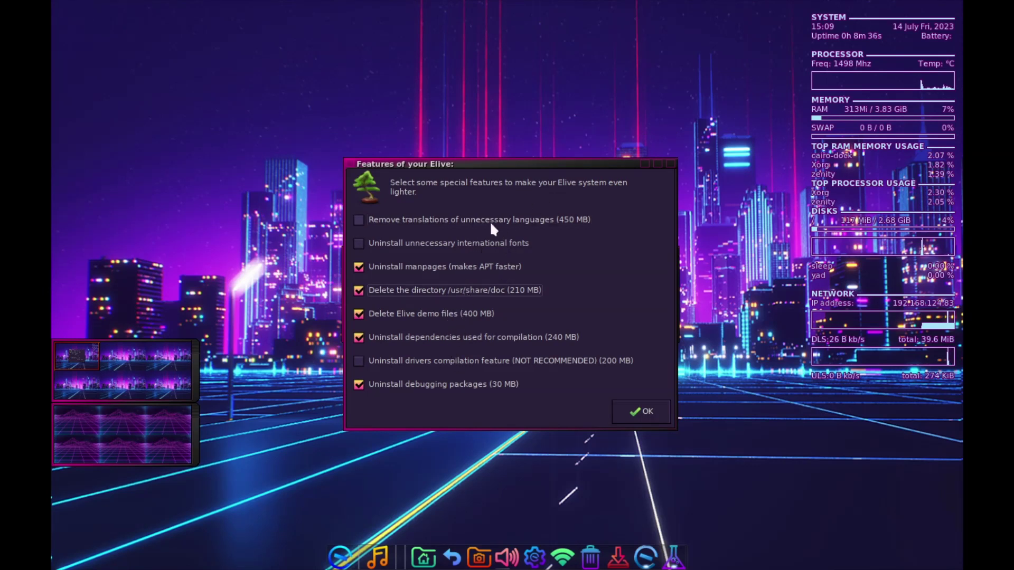
click(447, 248)
click(529, 221)
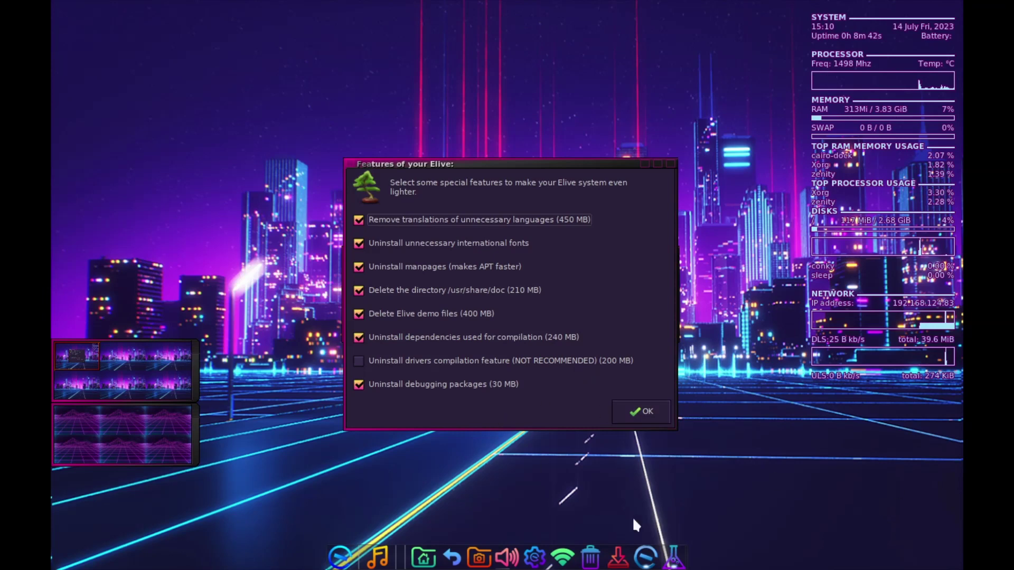
click(640, 411)
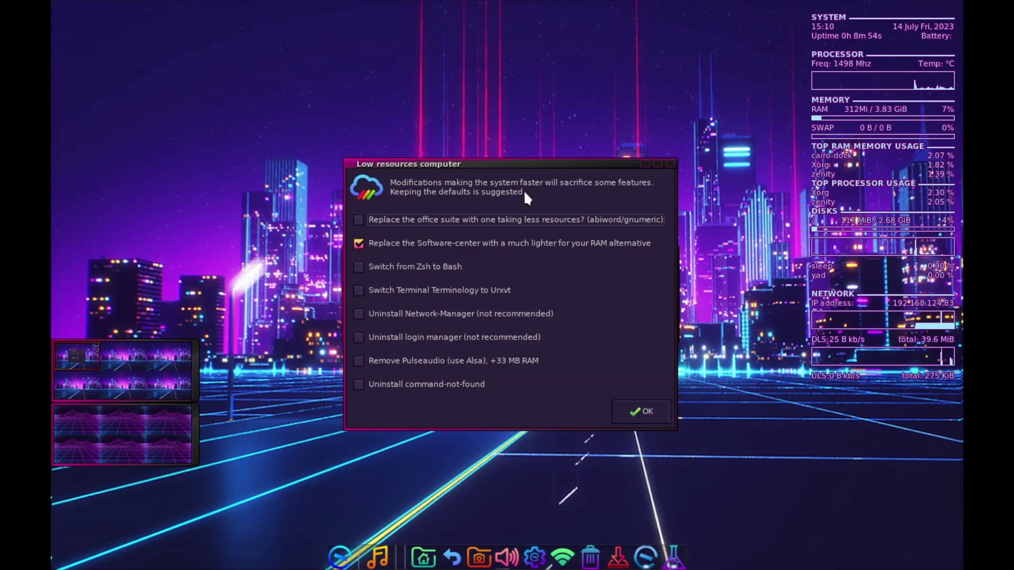
Keep the full Software-center and continue without any non-free software.
click(358, 243)
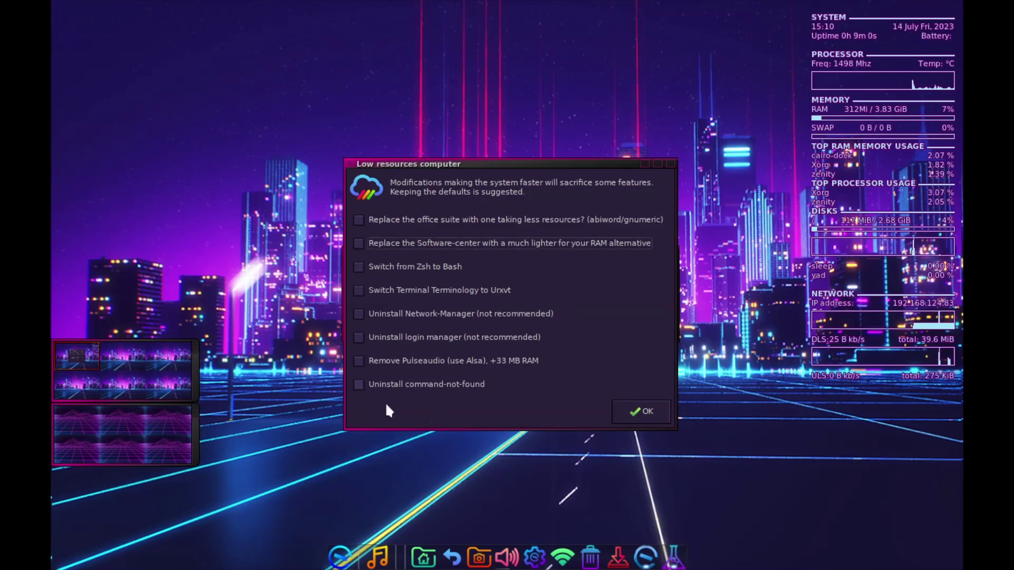
click(646, 410)
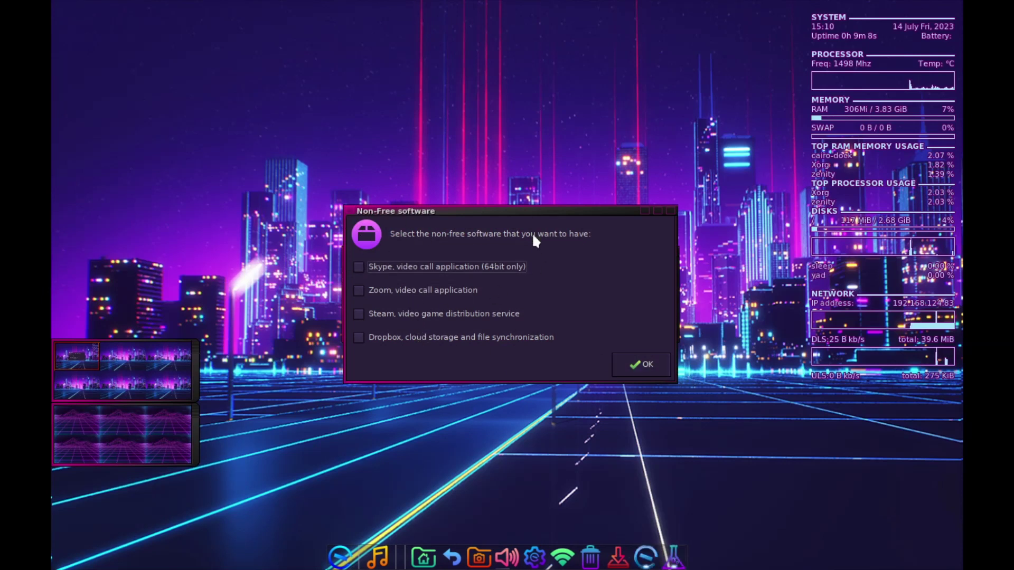
click(648, 362)
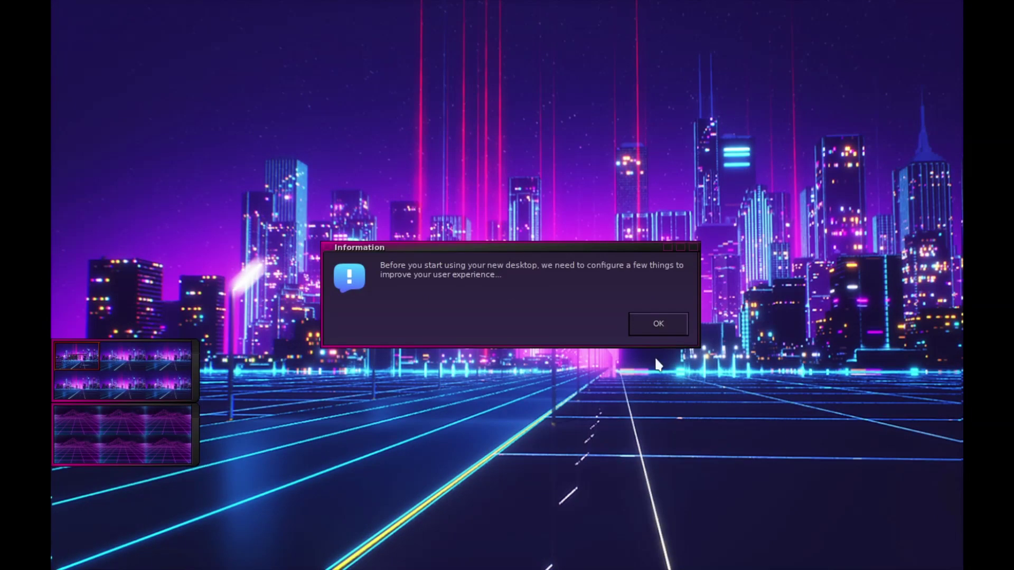
Accept the setup notice, keep the preselected services, and enable Compositor, Conky and cairo-dock.
click(652, 327)
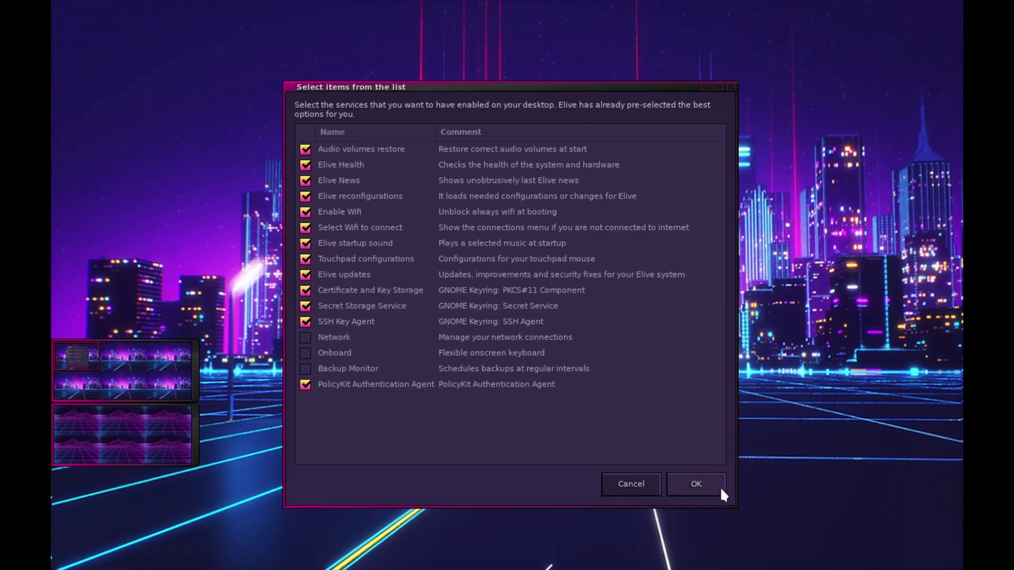
click(699, 484)
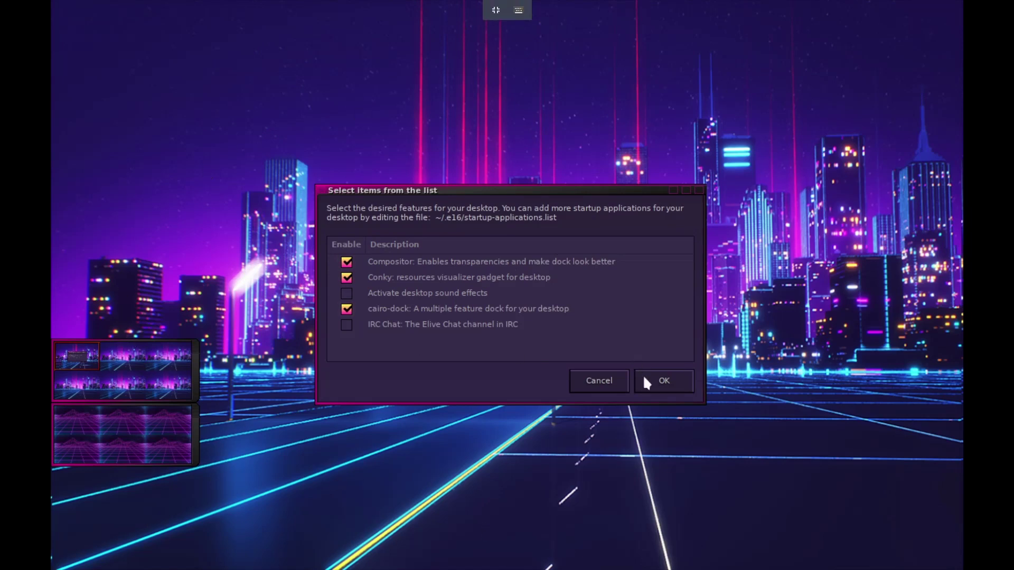
click(677, 385)
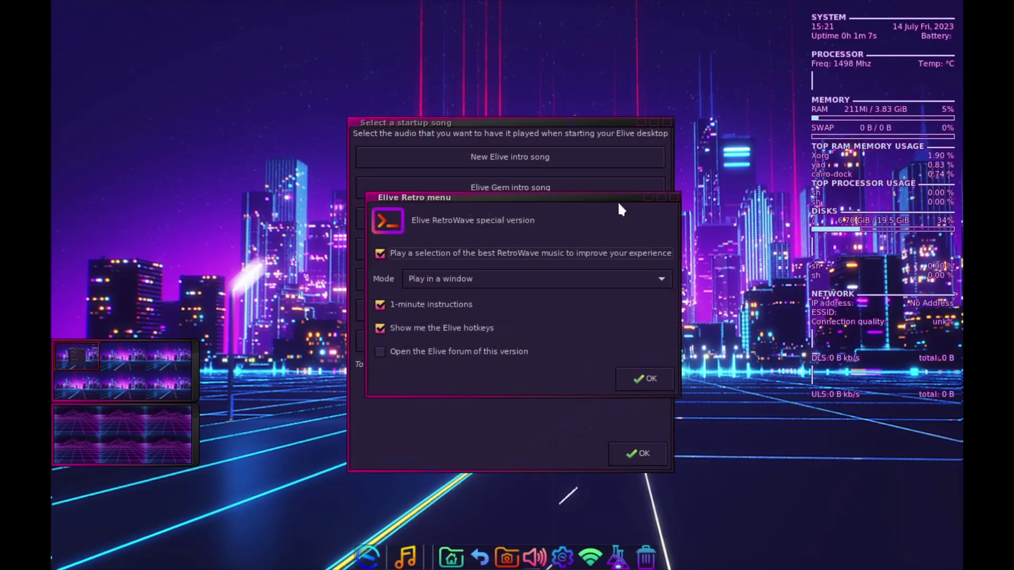
Accept the Retrowave welcome options and preview the New Elive intro and random startup songs.
click(635, 379)
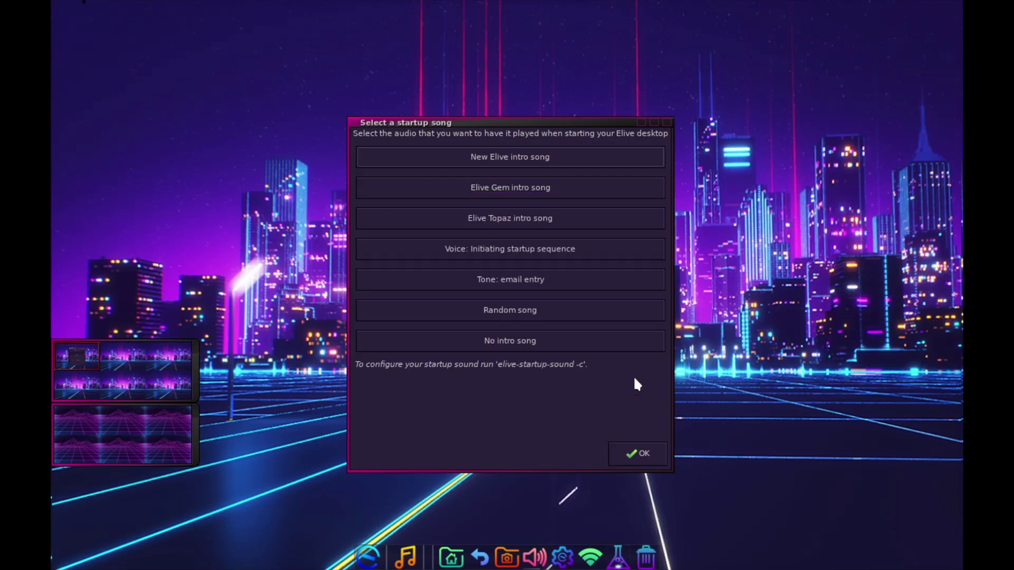
click(590, 168)
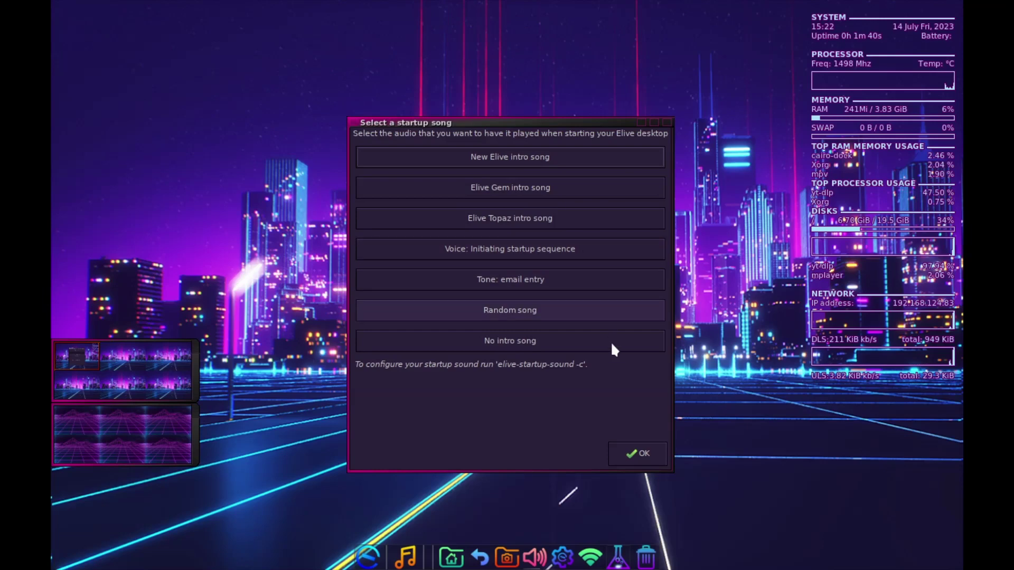
click(601, 311)
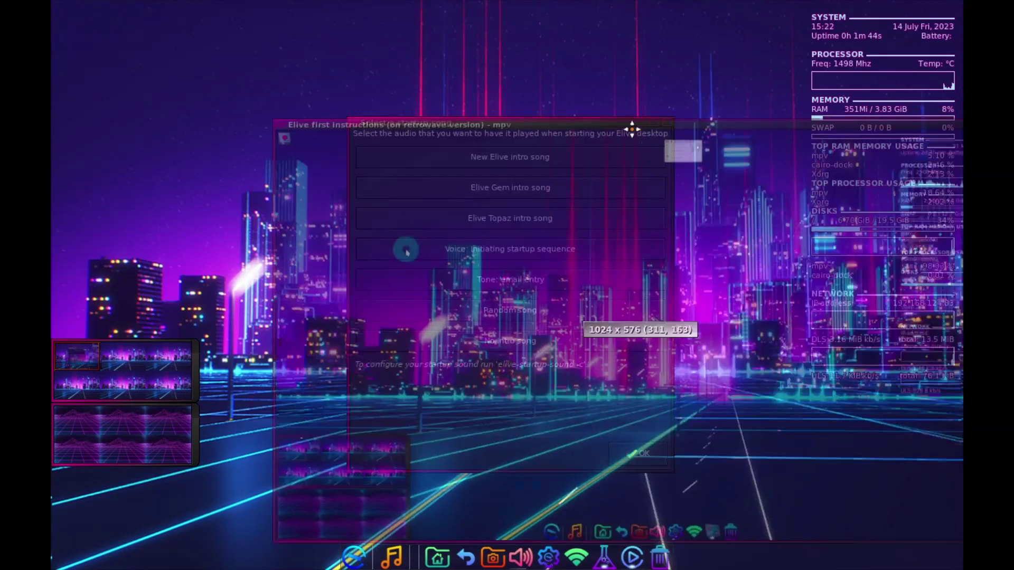
Close the instructions video and Super Elive Hot-keys sheet, then confirm the startup song.
click(884, 124)
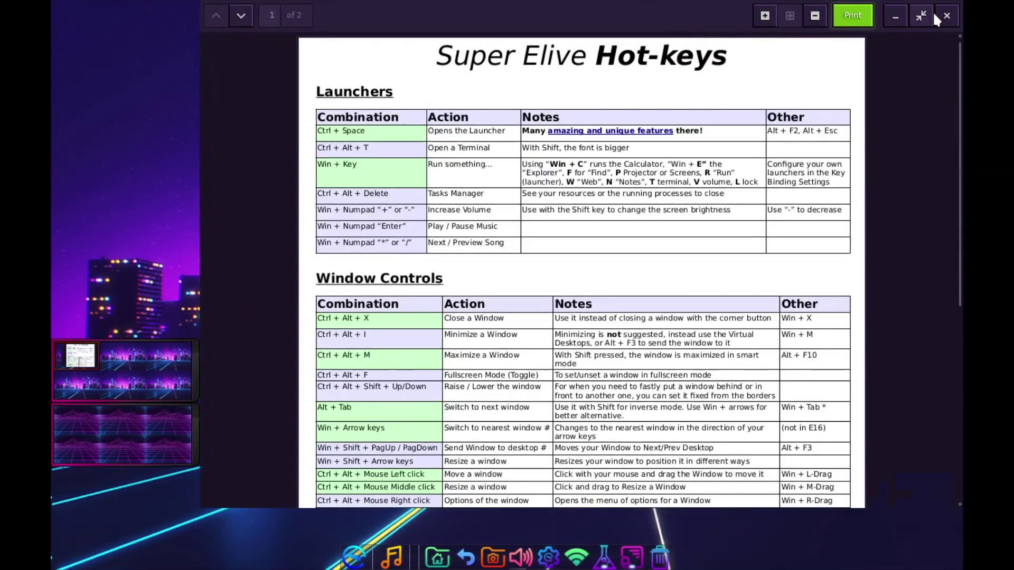
click(947, 16)
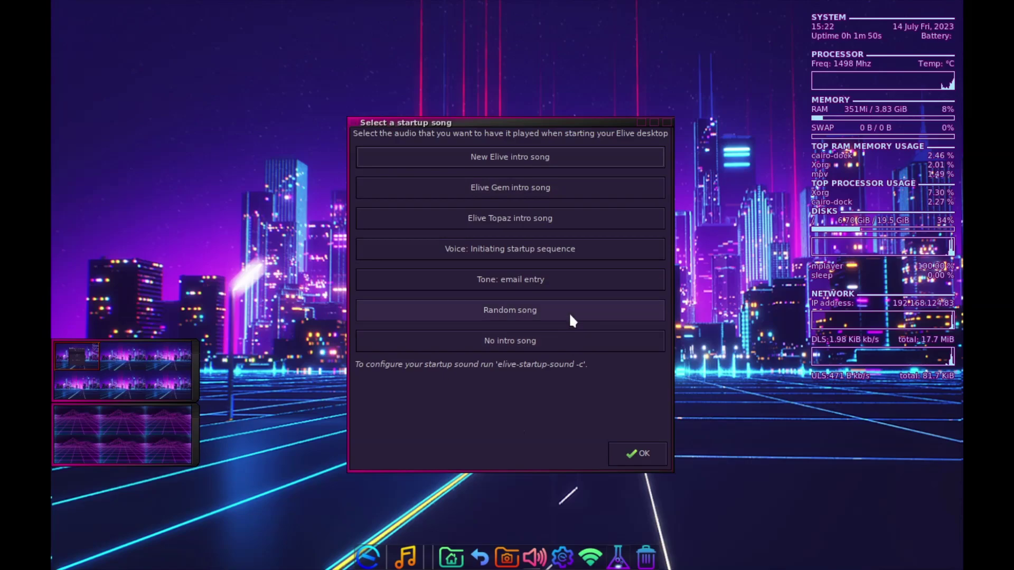
click(636, 450)
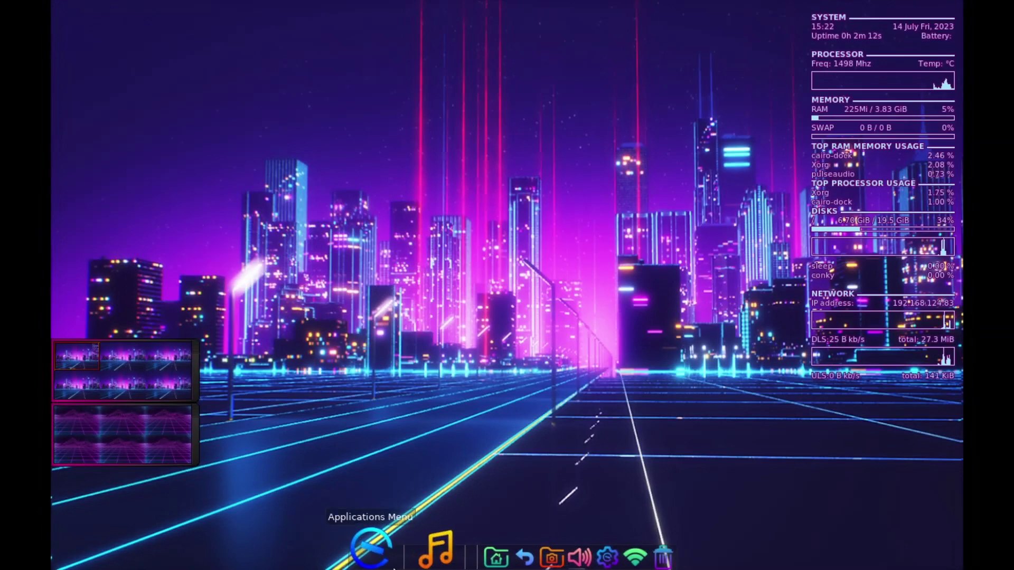
Launch Firefox from the Applications Menu under Internet.
click(383, 560)
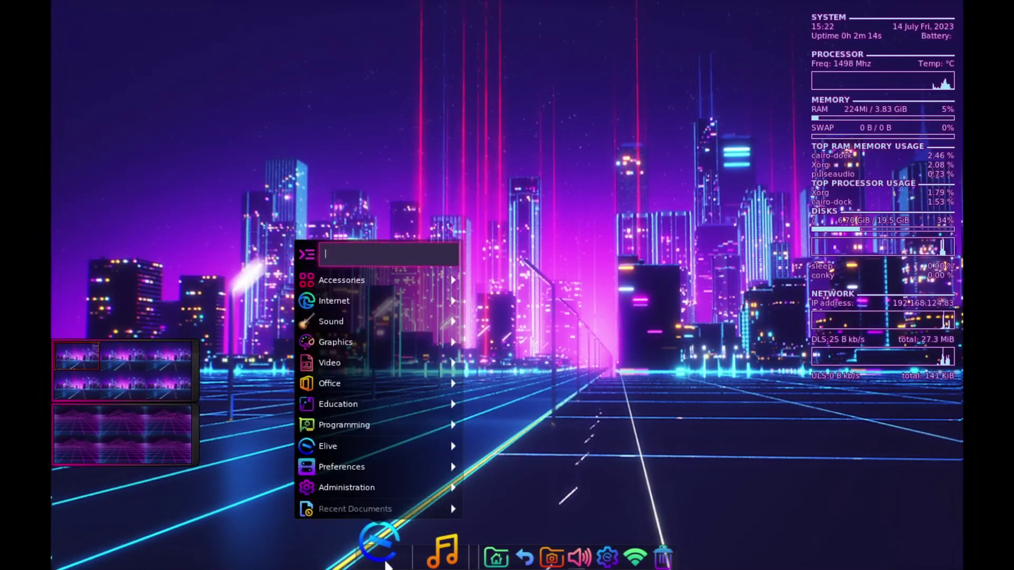
mouse_move(379, 305)
mouse_move(383, 286)
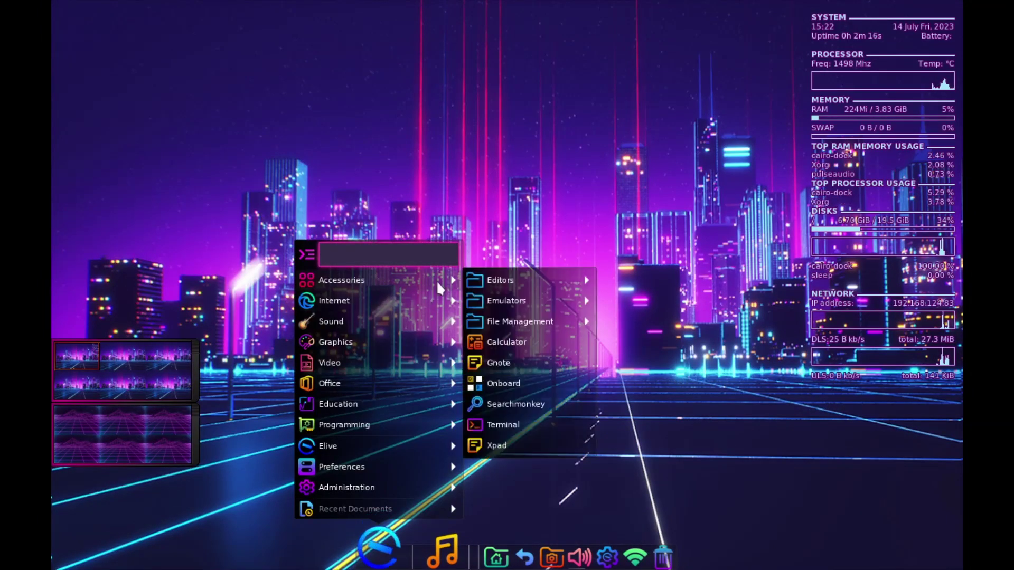
mouse_move(570, 309)
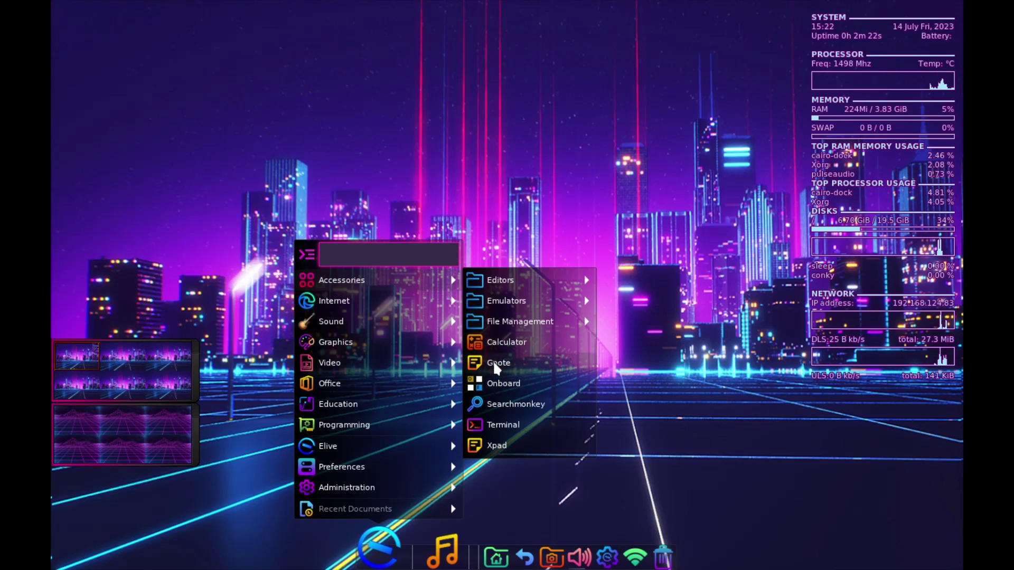
mouse_move(420, 302)
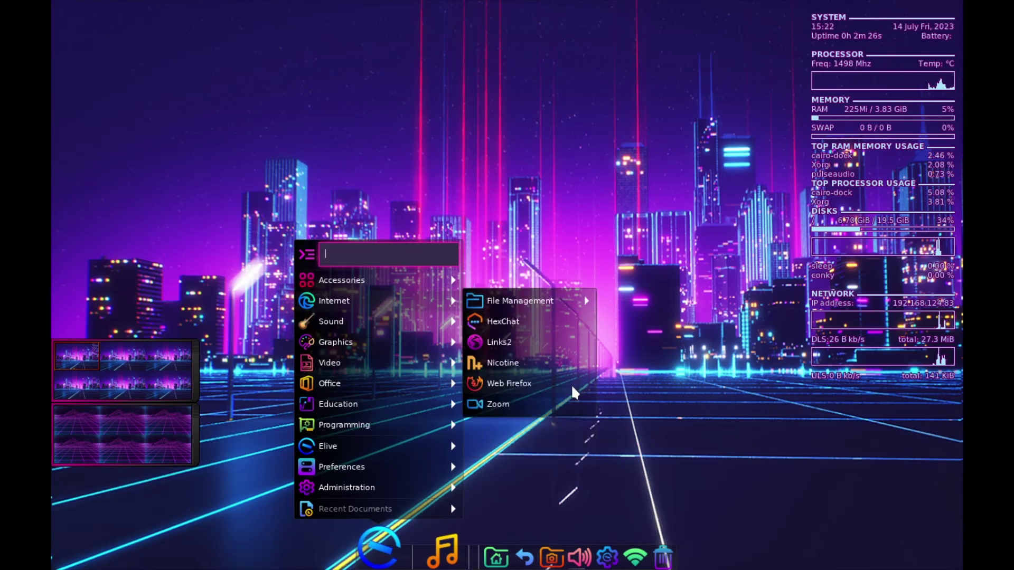
click(521, 385)
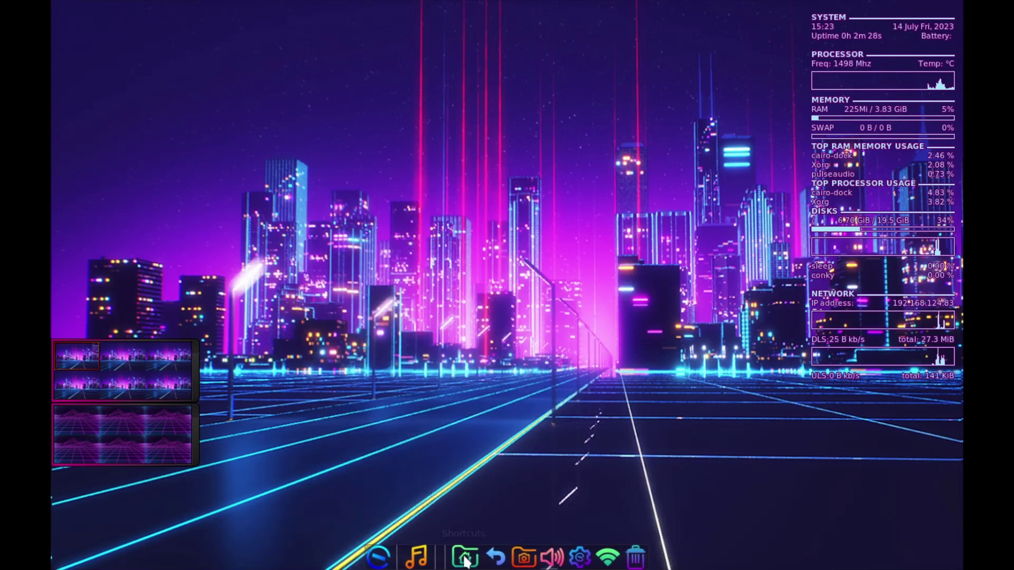
Reopen the Applications Menu and browse through its categories.
click(378, 557)
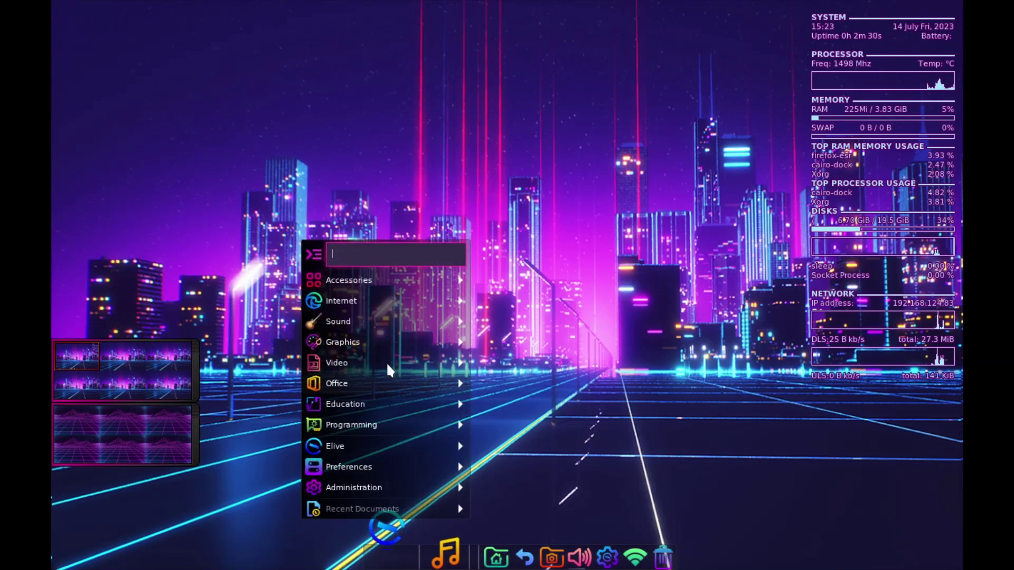
mouse_move(388, 365)
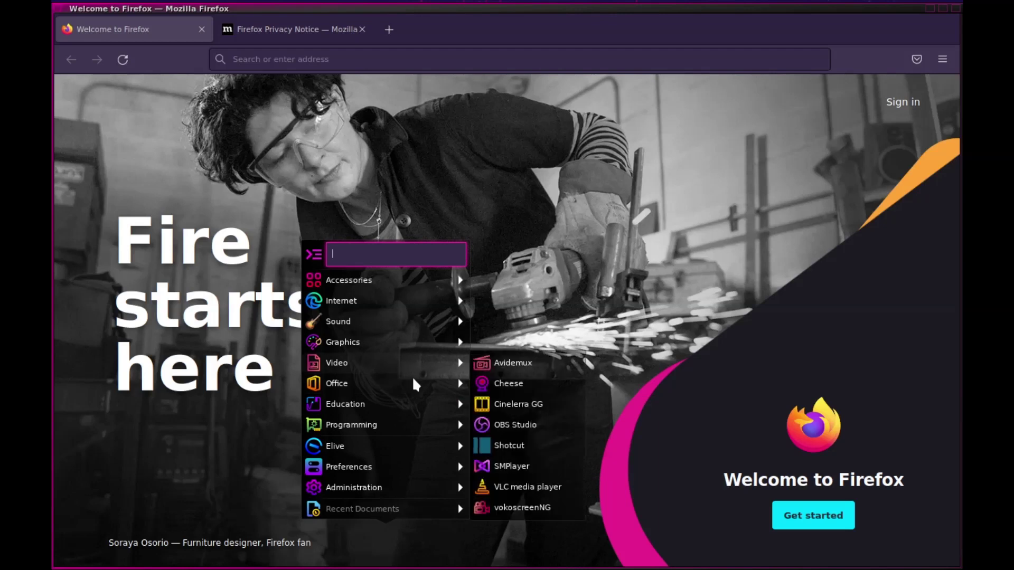
mouse_move(416, 385)
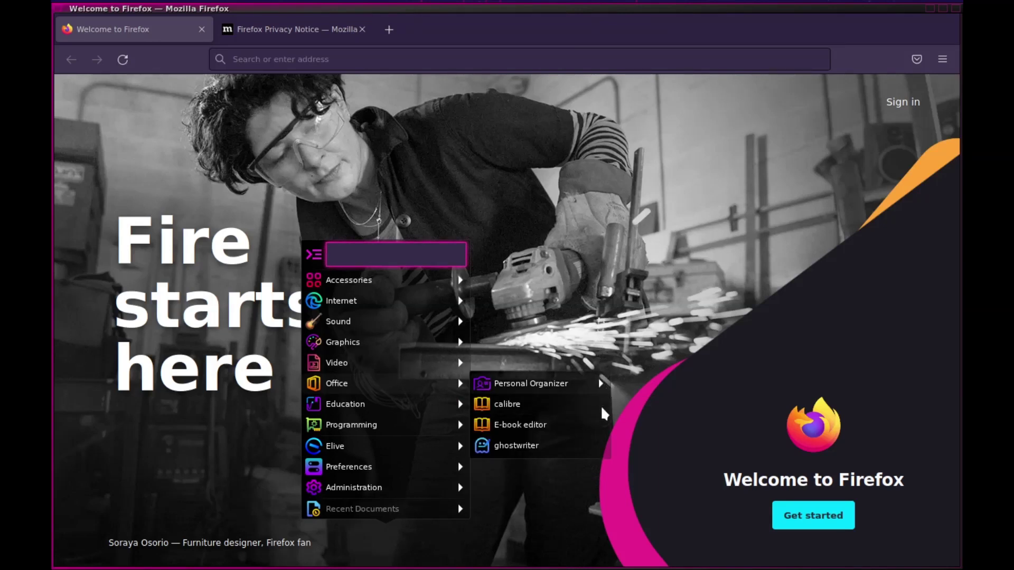
mouse_move(415, 411)
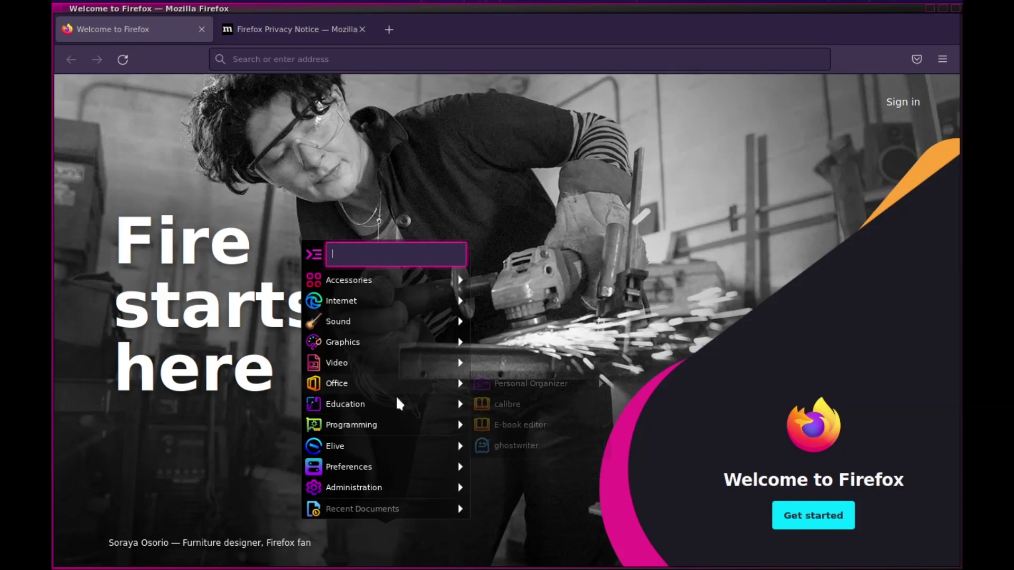
mouse_move(385, 430)
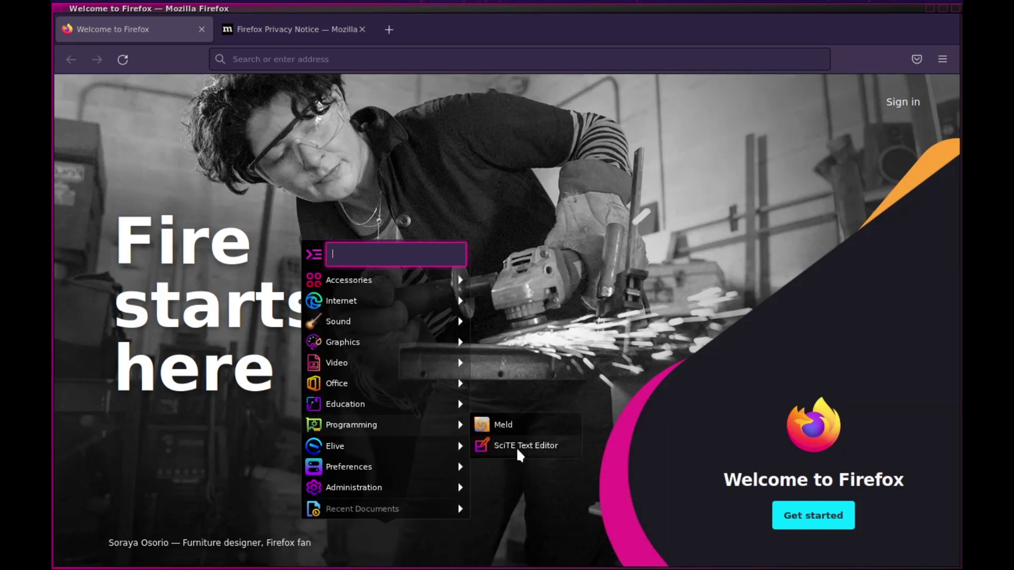
mouse_move(418, 450)
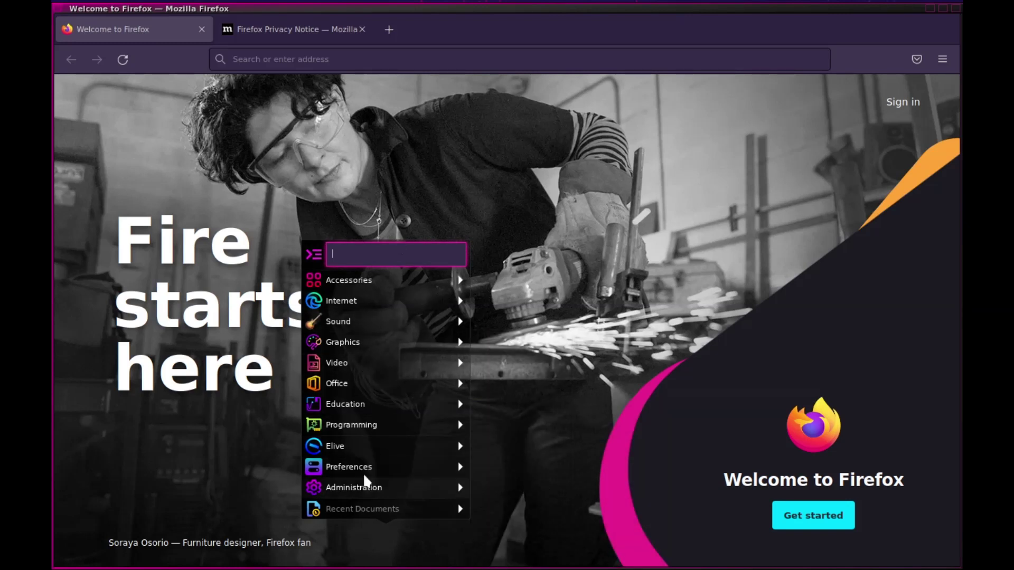
mouse_move(432, 350)
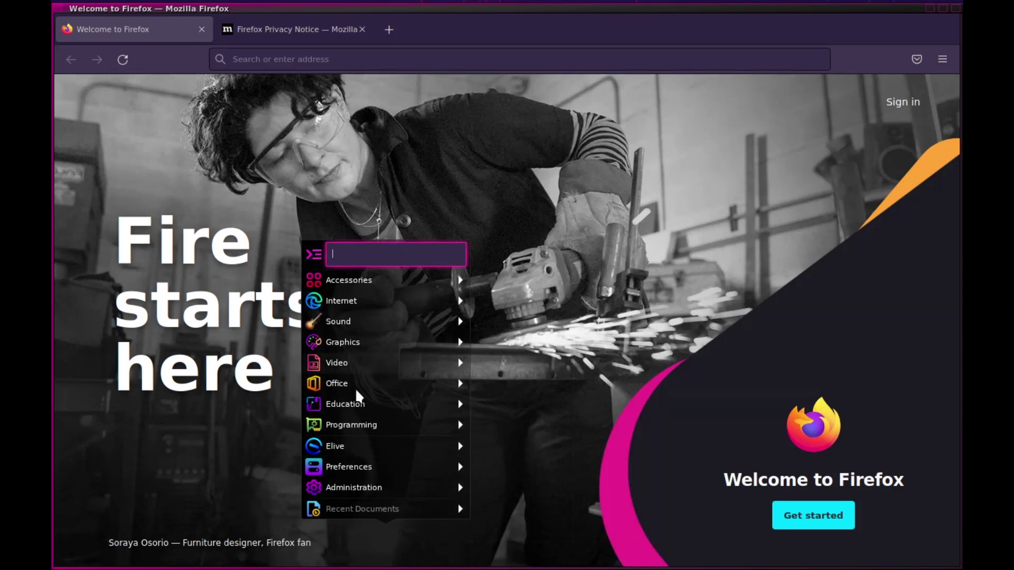